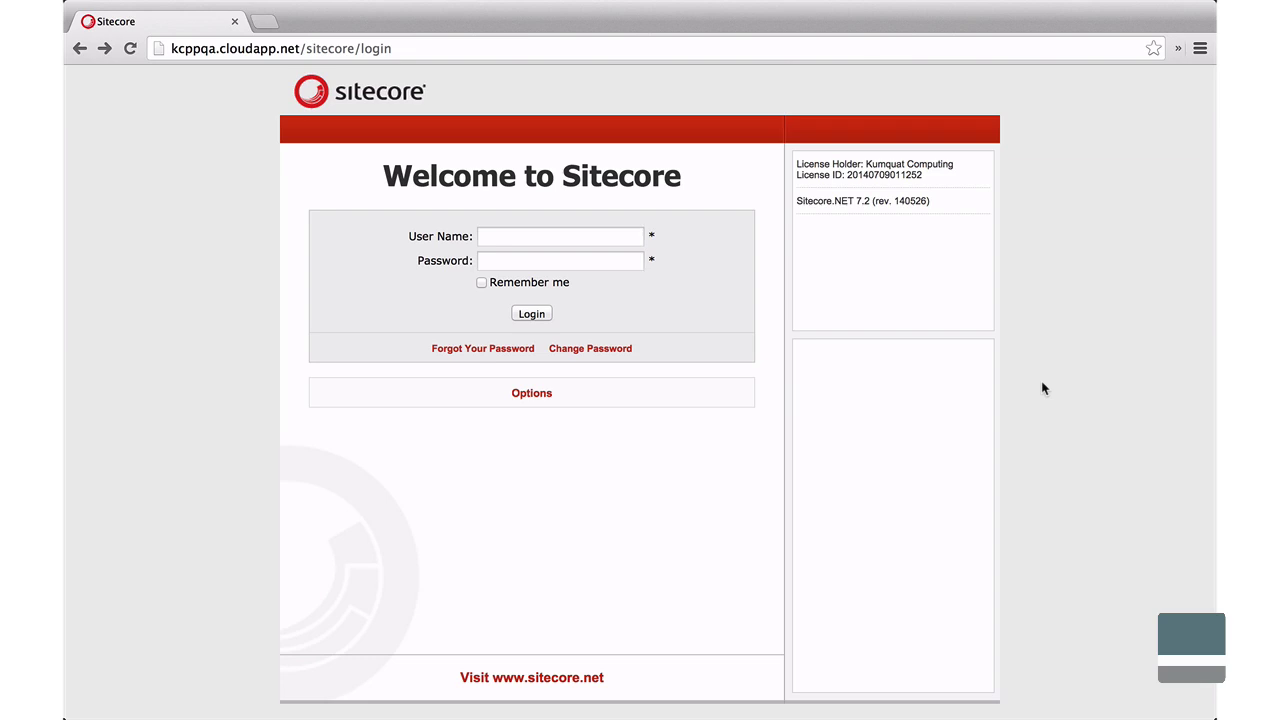
Enter the login user name and accept the browser's saved password suggestion.
click(576, 242)
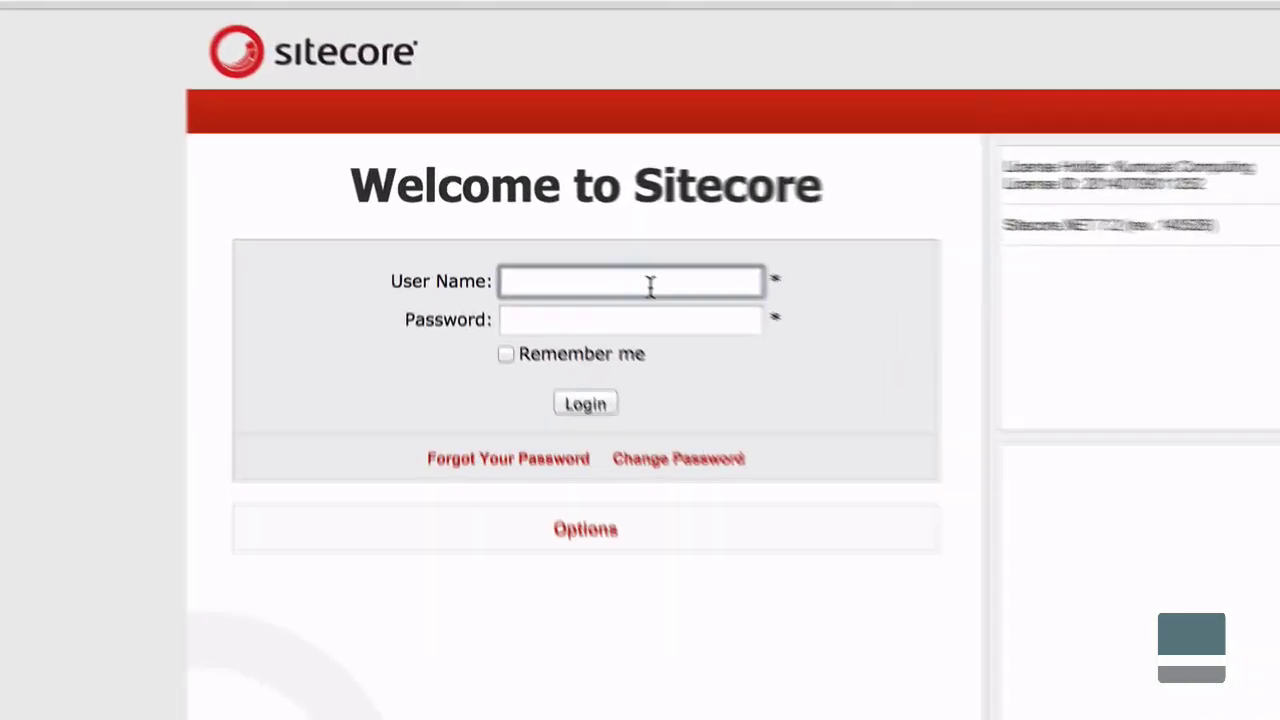
key(Tab)
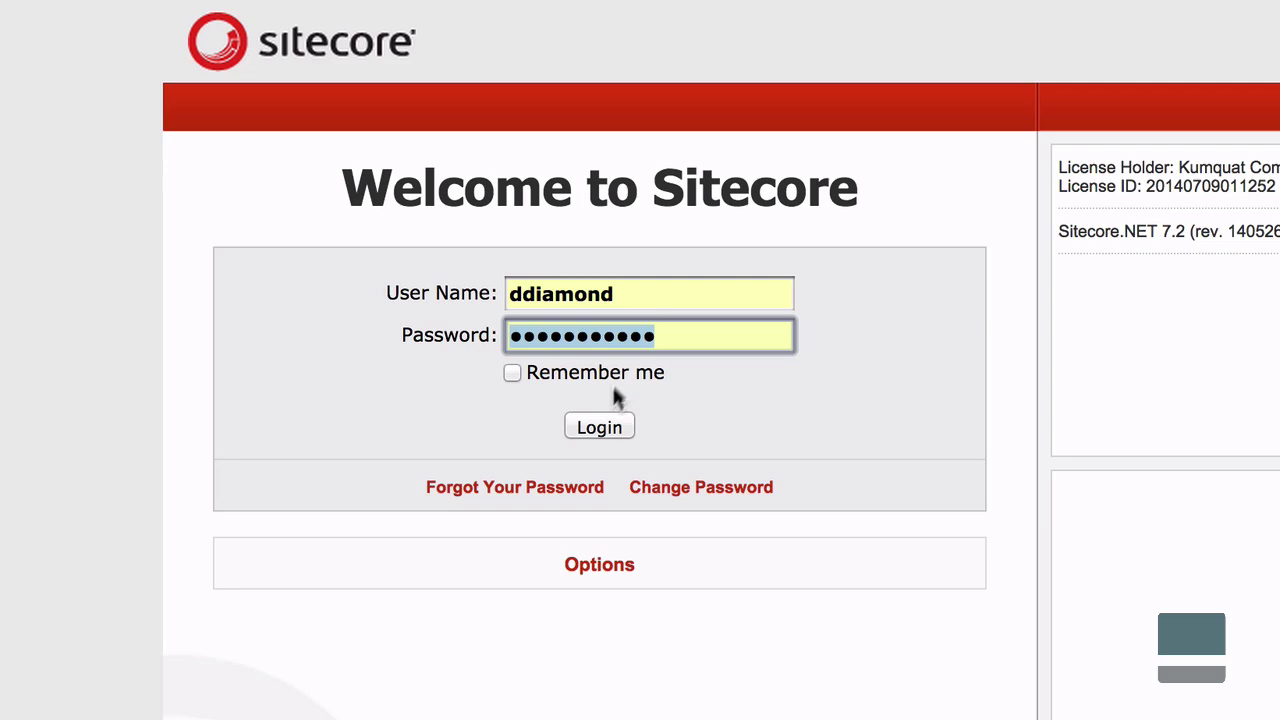
Sign in, pick the Picturepark DAM logo in the asset browser, and open the Logos - Picturepark folder.
click(612, 428)
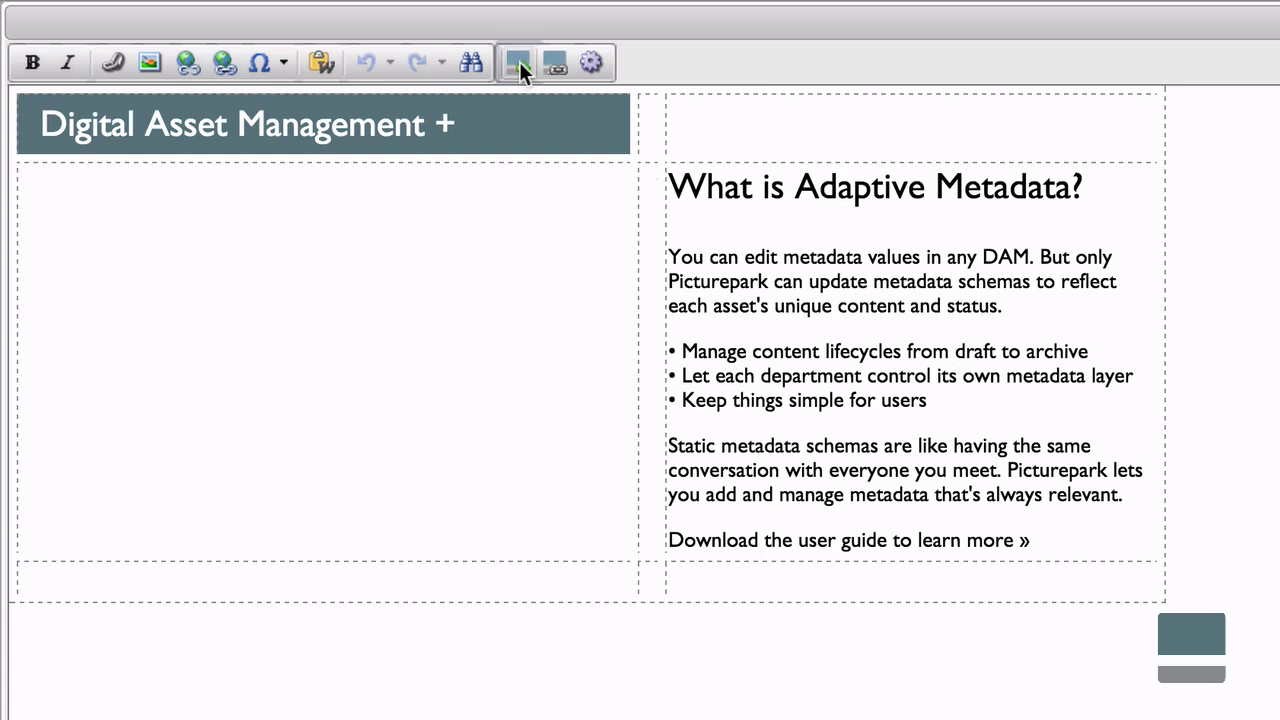
click(519, 61)
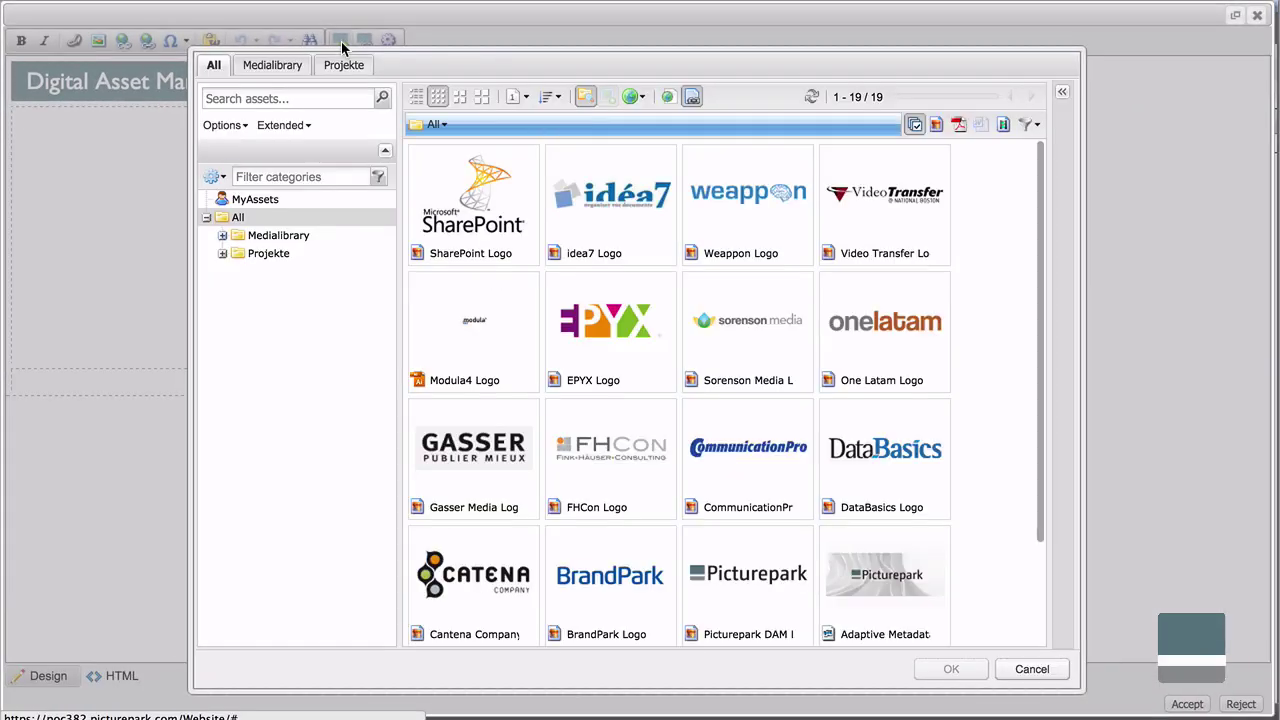
click(787, 584)
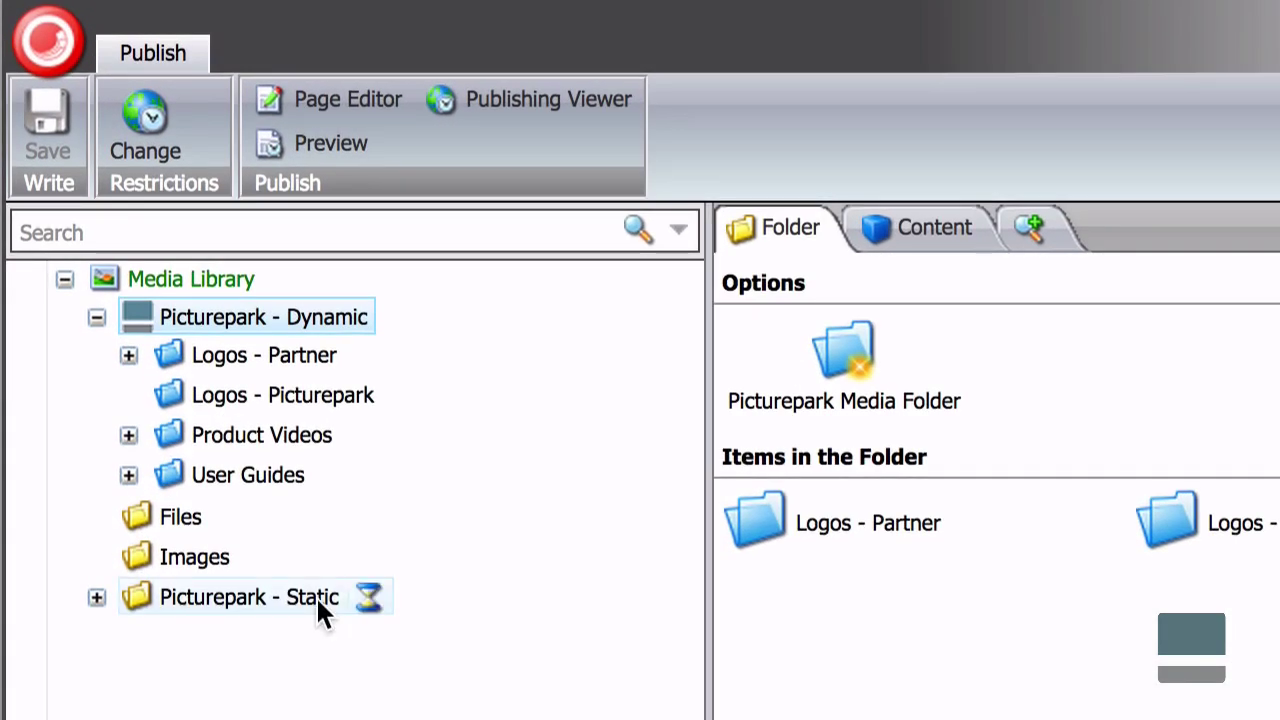
click(349, 395)
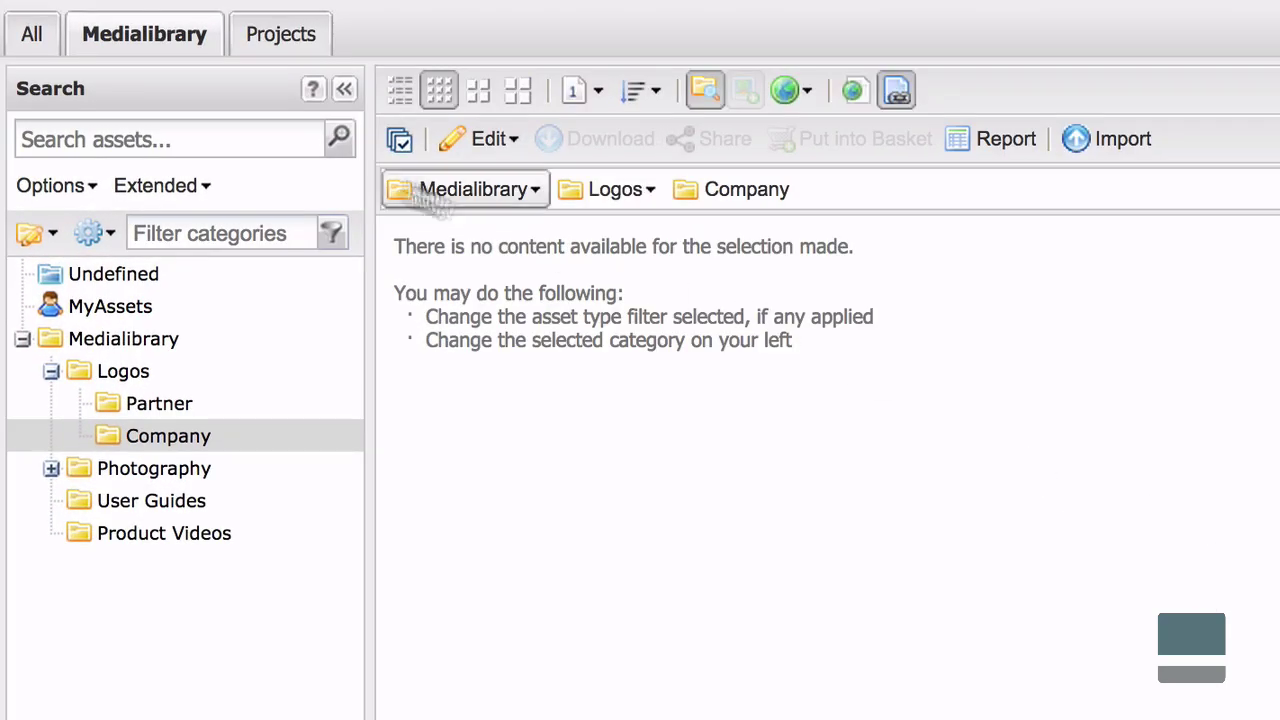
Search assets for 'Picturepark DAM Logo' and drag both logo results into Logos › Company.
click(305, 139)
text(Picturepark DAM Logo)
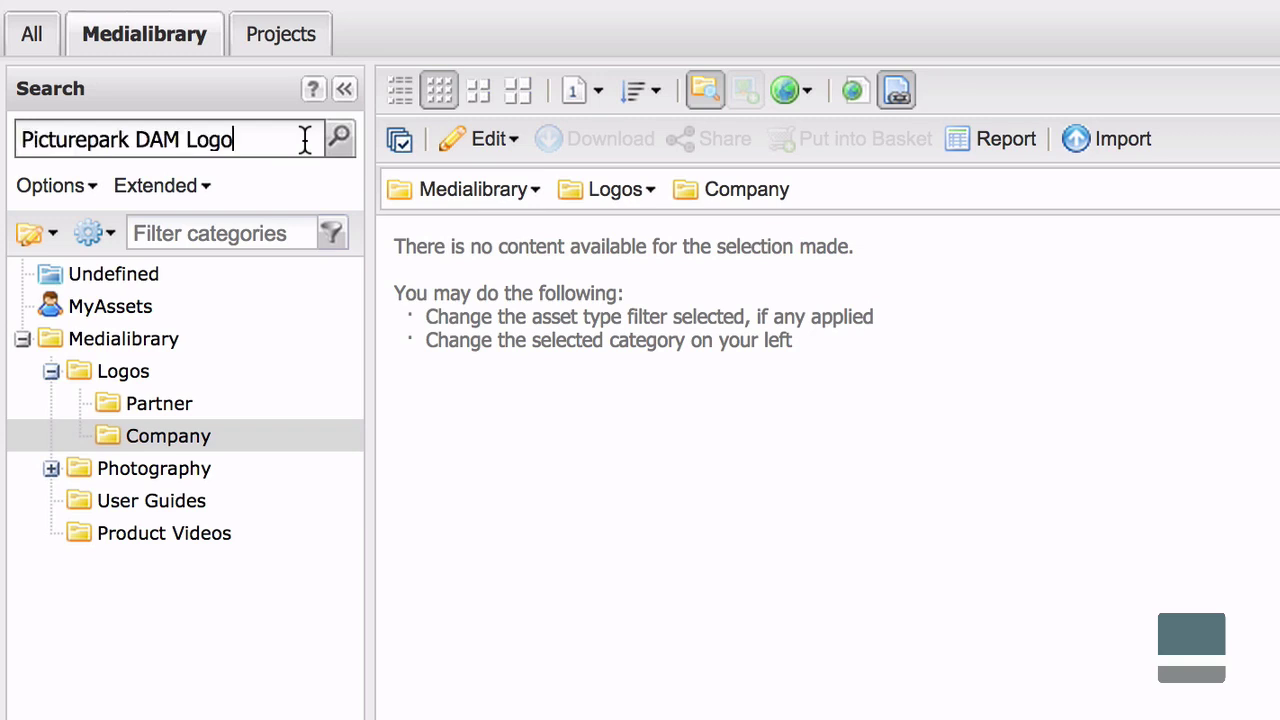
key(Return)
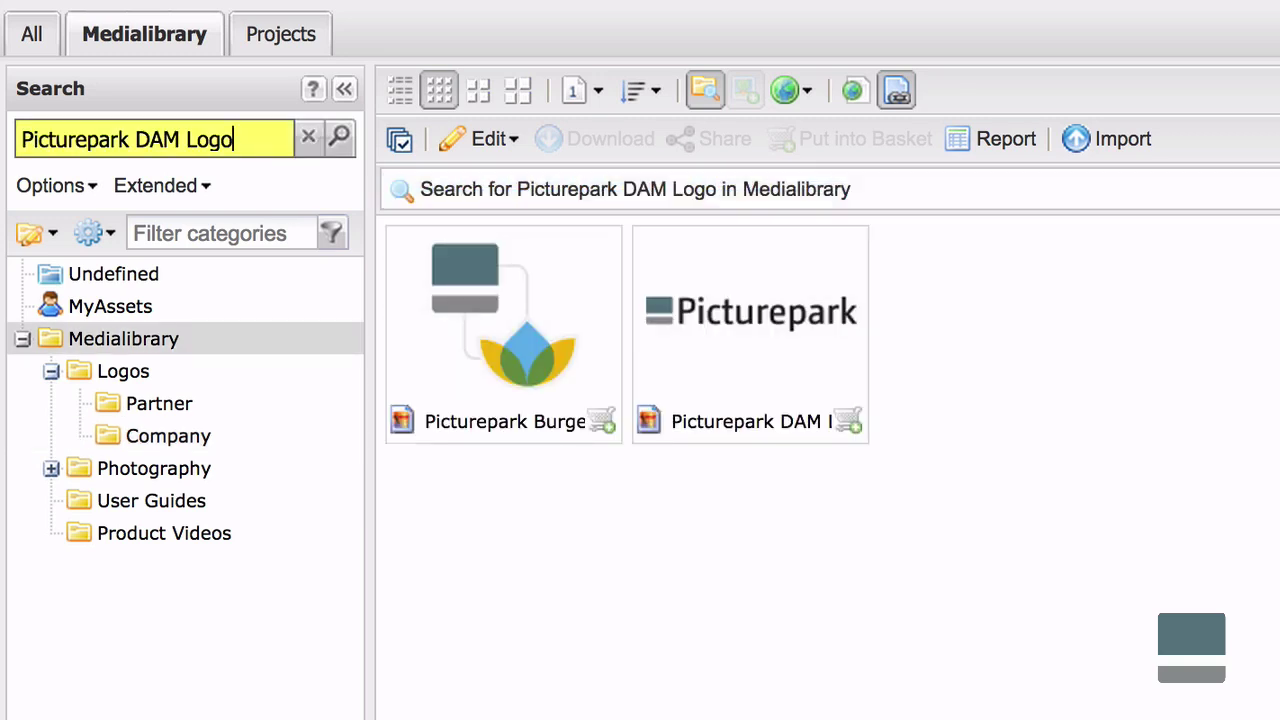
click(494, 354)
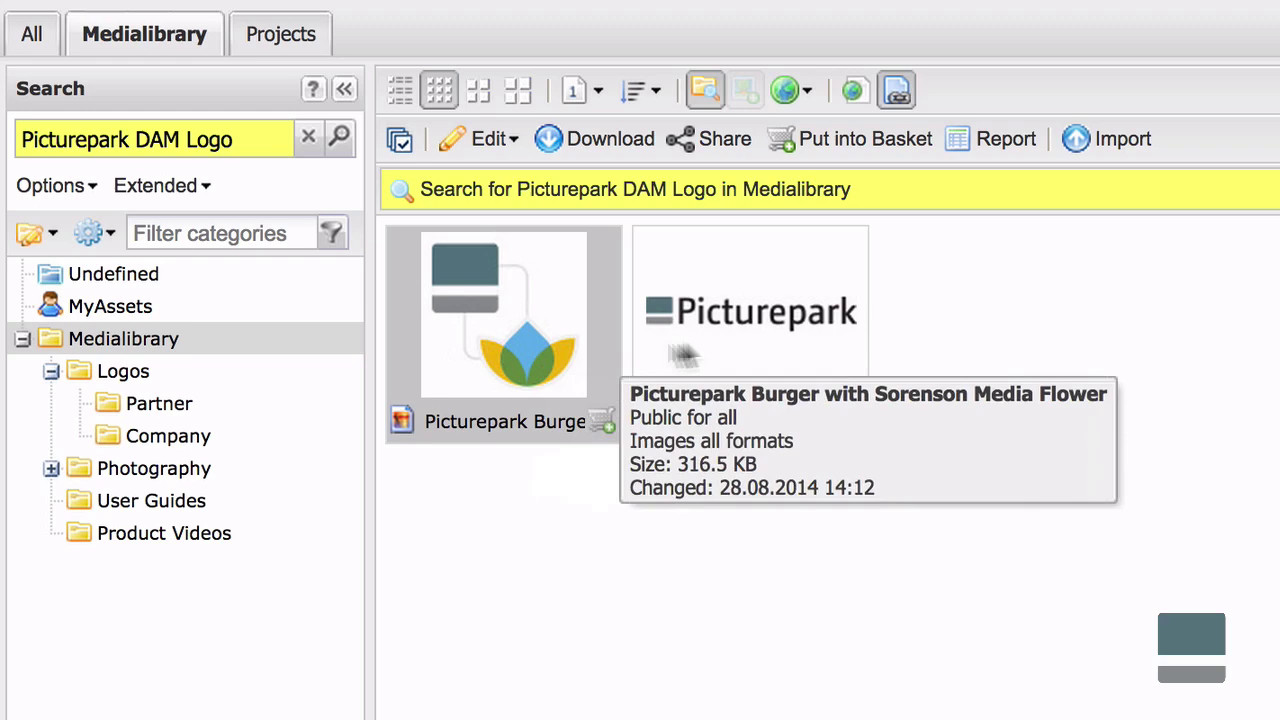
shift+click(752, 342)
drag(537, 337, 245, 453)
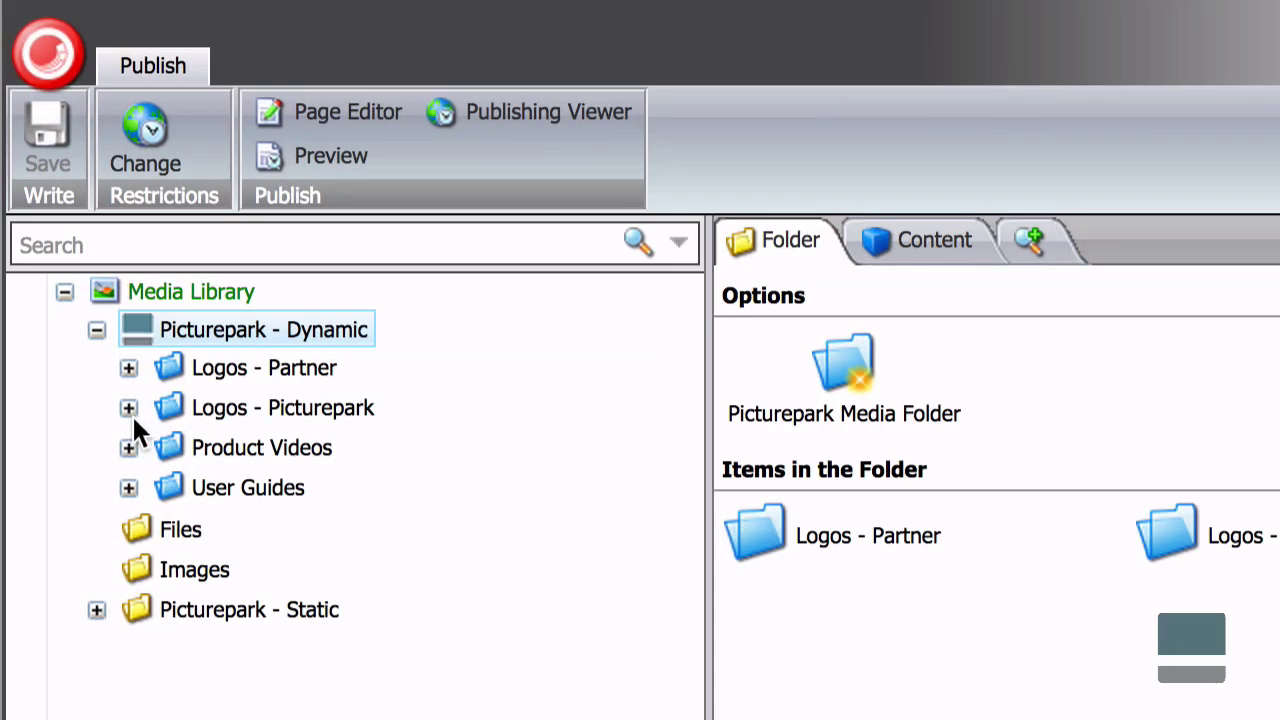
Insert a Picturepark Media Folder named 'Licensed Stock Photos' under Picturepark - Dynamic.
click(128, 408)
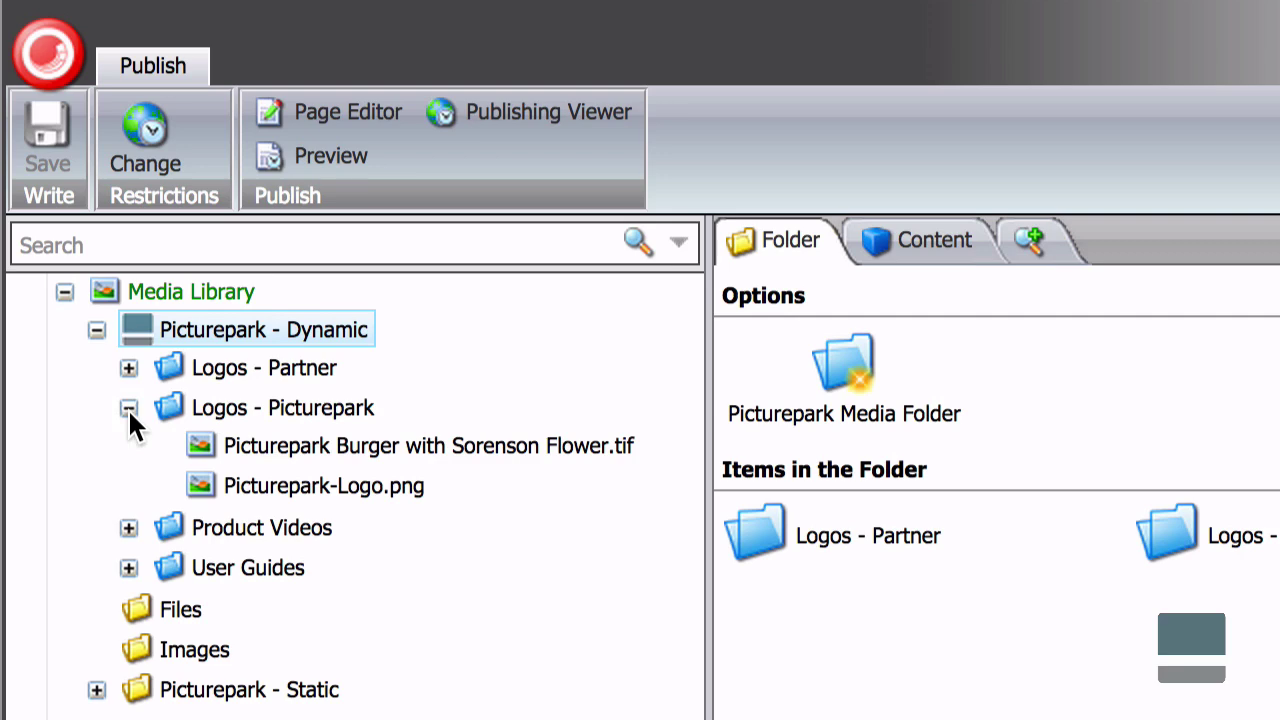
right_click(346, 334)
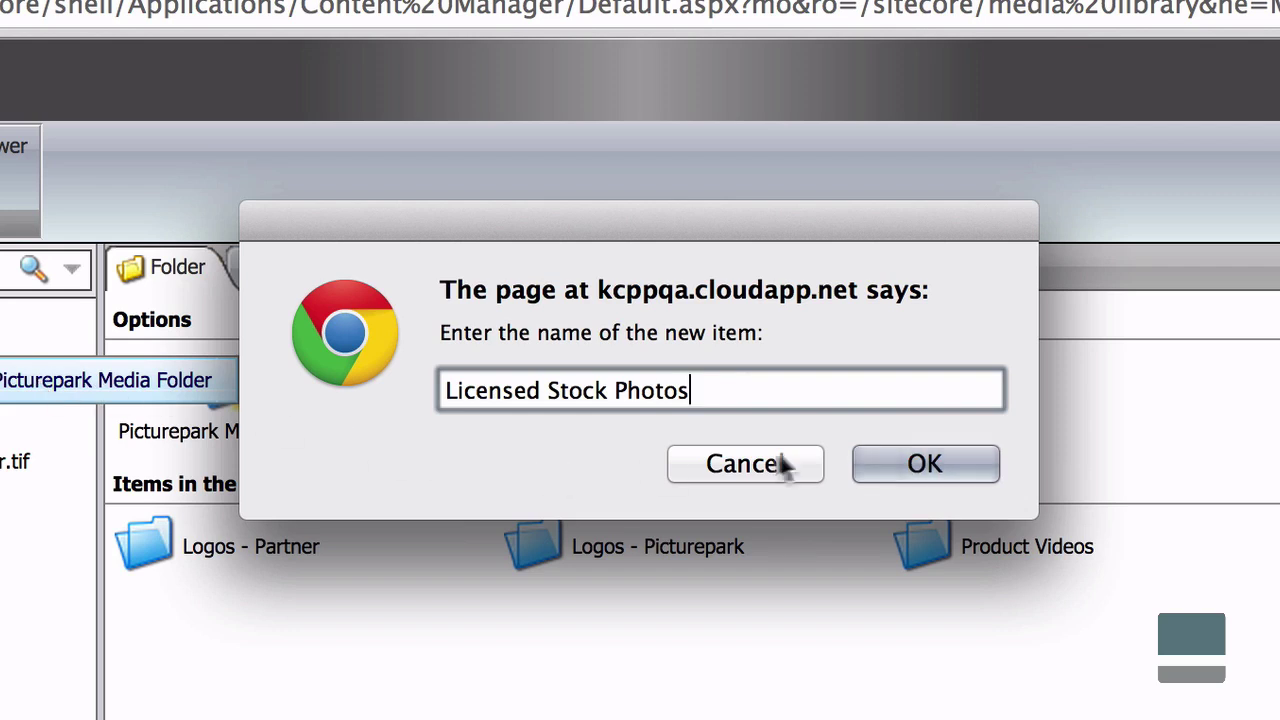
click(913, 465)
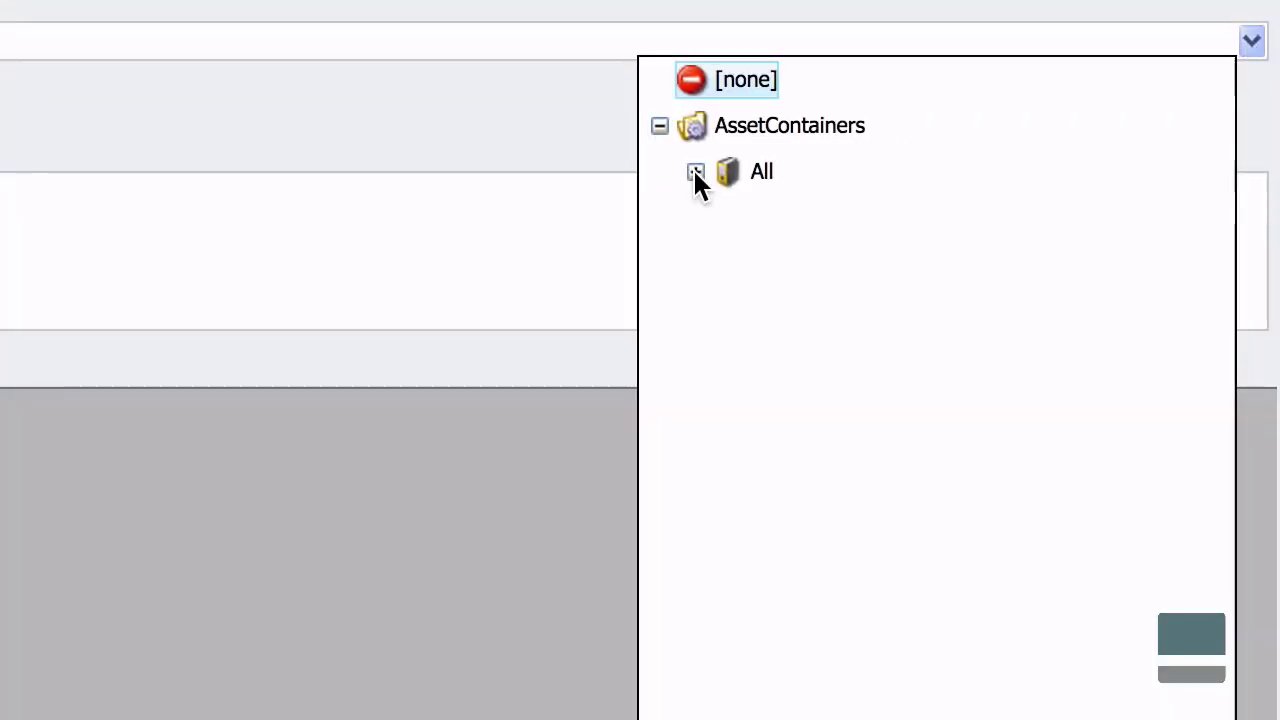
Link the folder to the Stock (licensed) container with the Website (Color) derivative, and save.
click(909, 335)
click(944, 379)
click(767, 309)
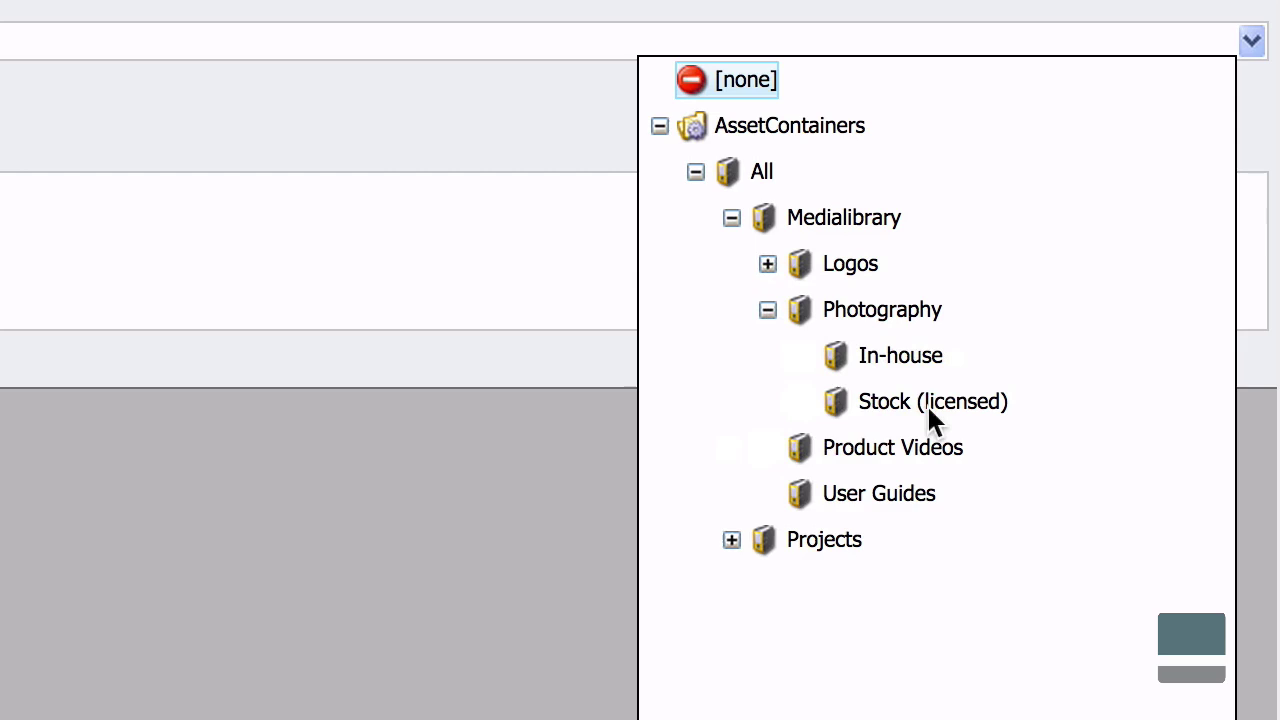
click(926, 401)
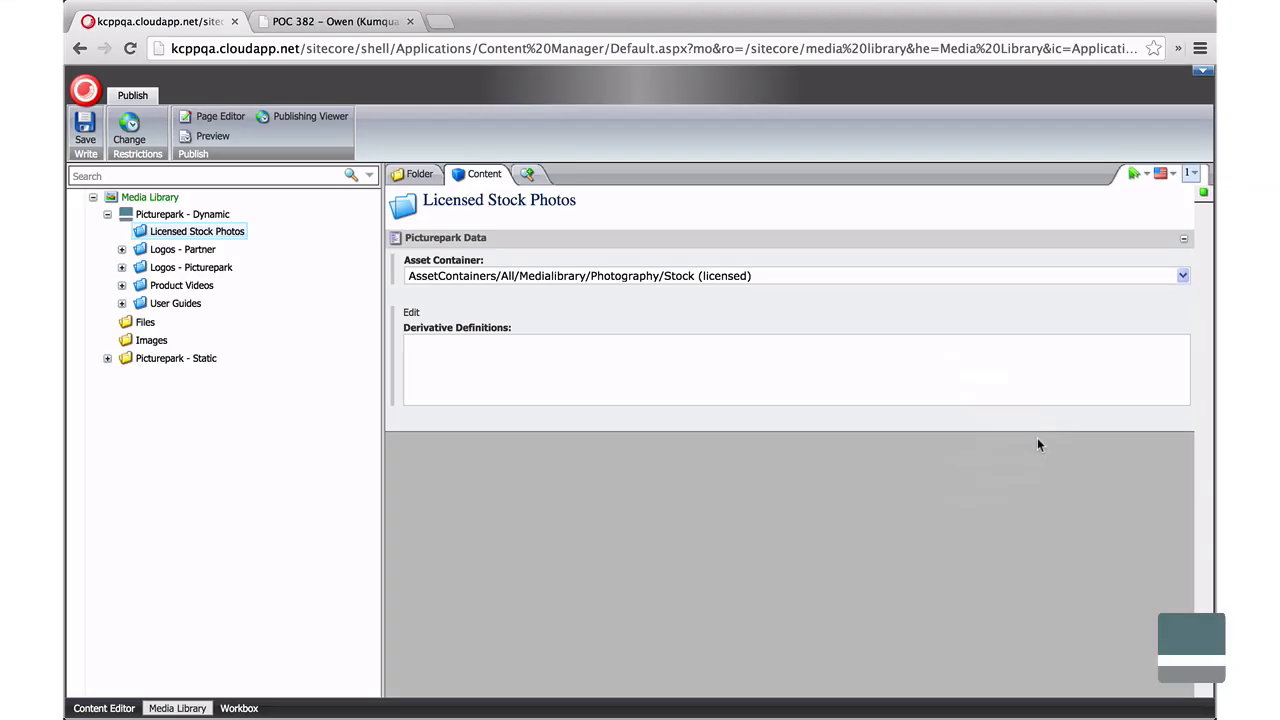
click(412, 312)
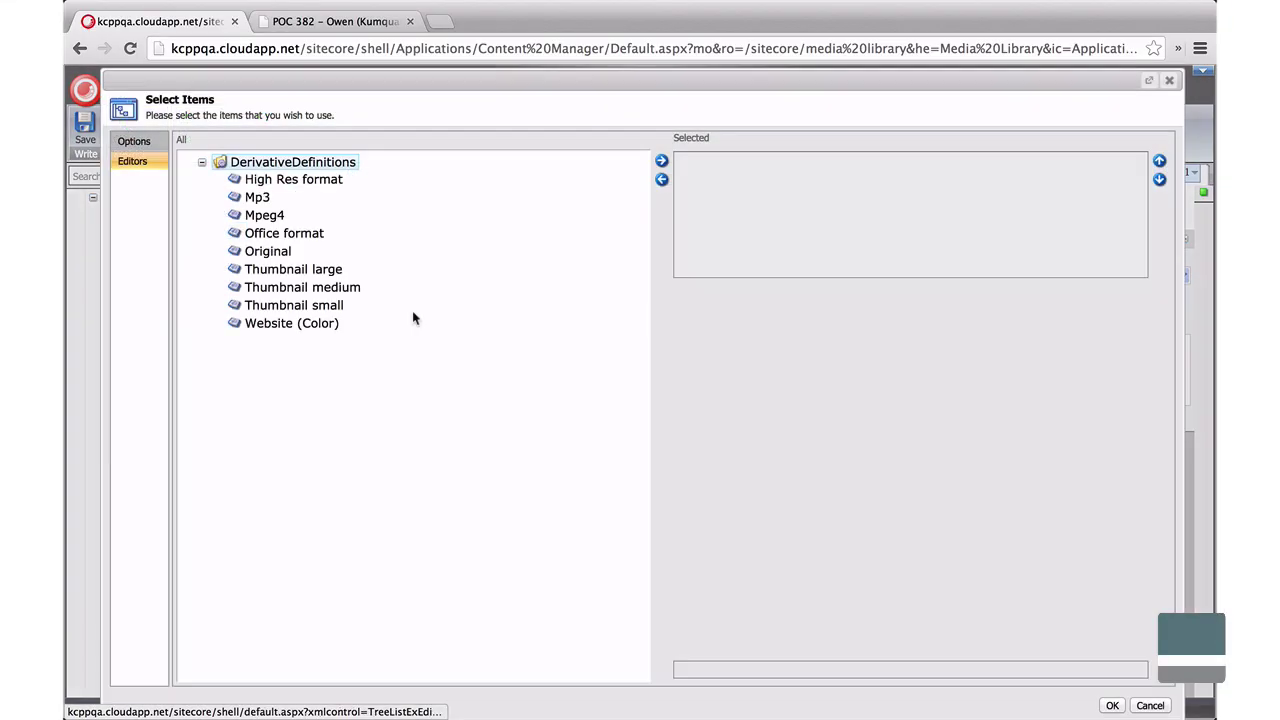
click(315, 325)
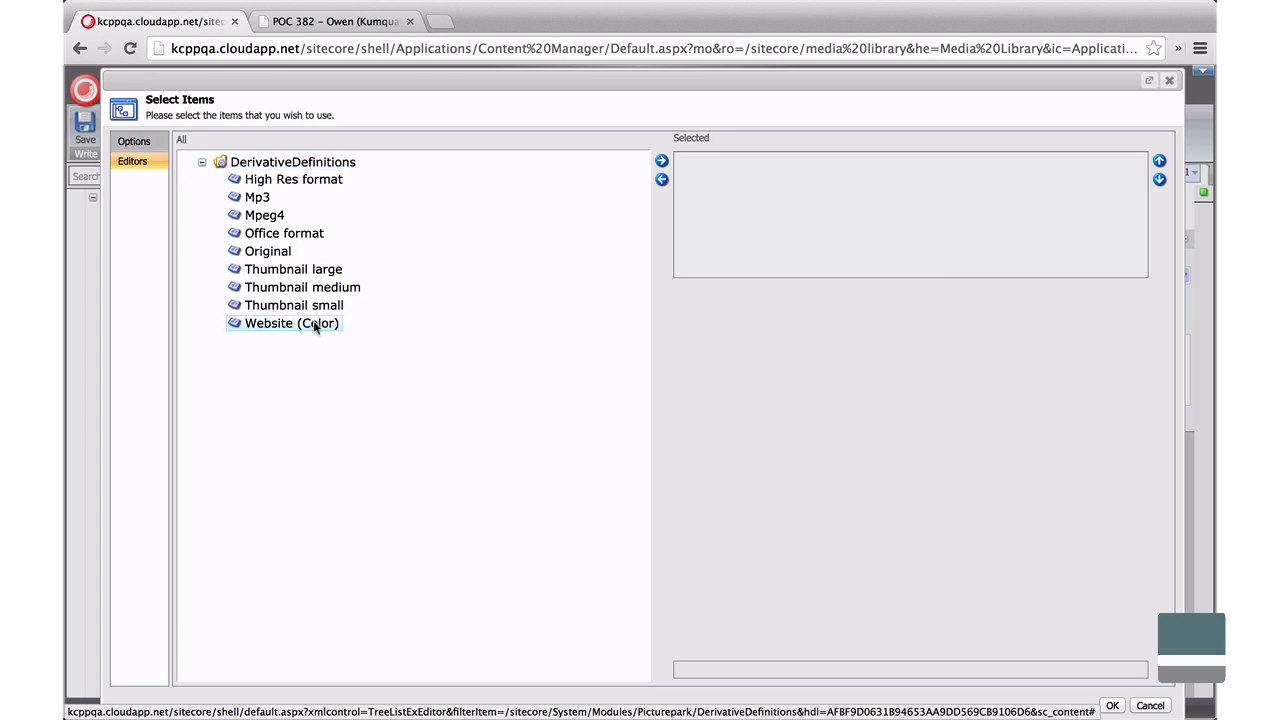
click(1112, 706)
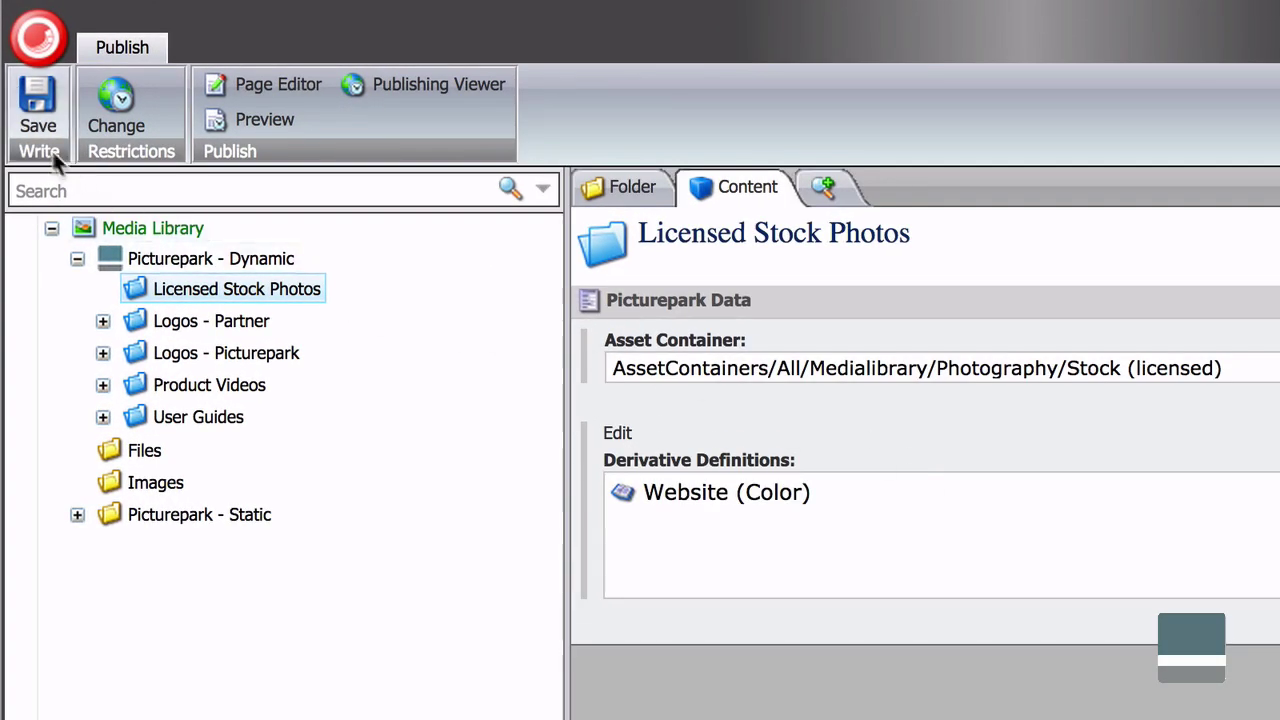
click(37, 127)
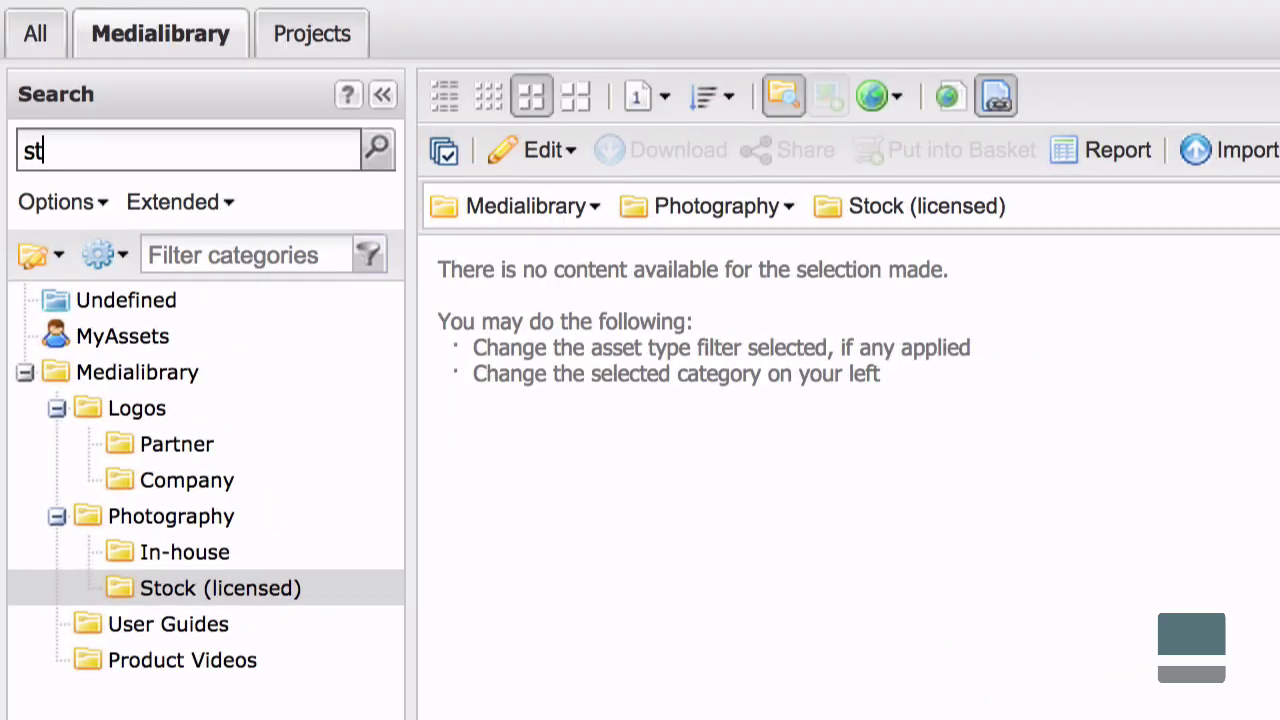
Search for 'stock' and drag all three resulting images into Photography › Stock (licensed).
key(Return)
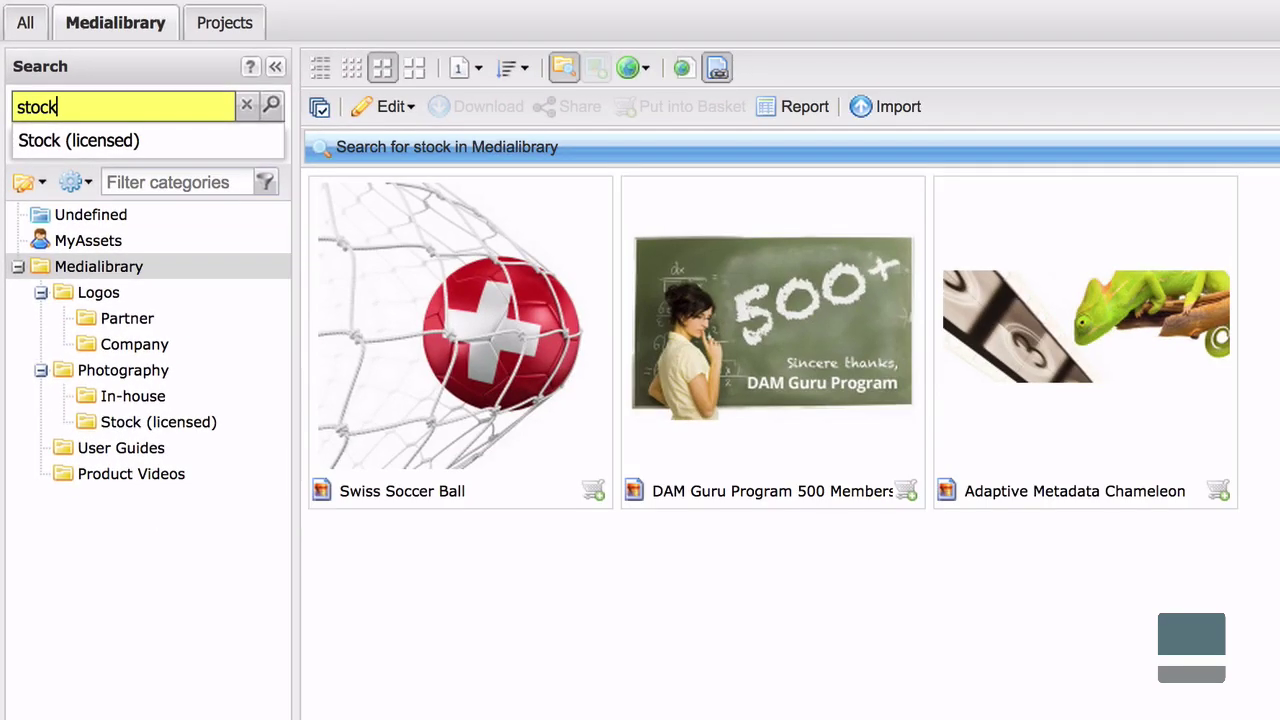
mouse_move(606, 402)
shift+click(1101, 392)
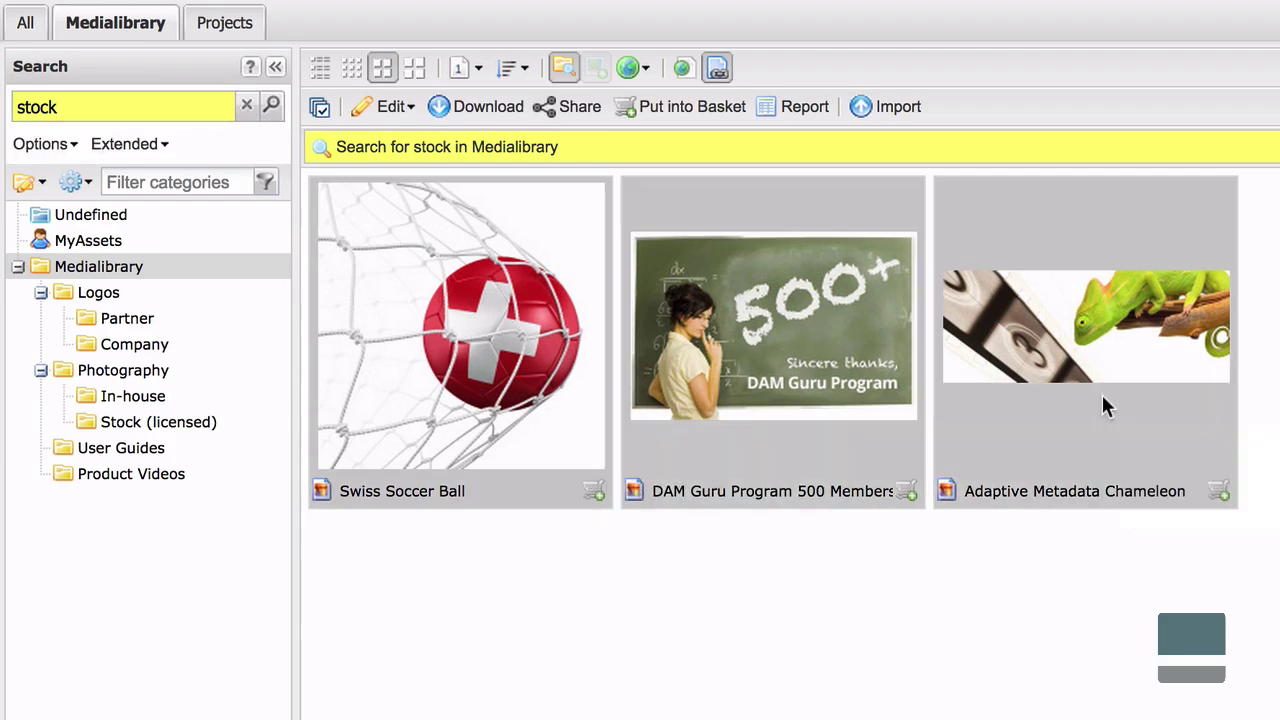
drag(1101, 392, 257, 434)
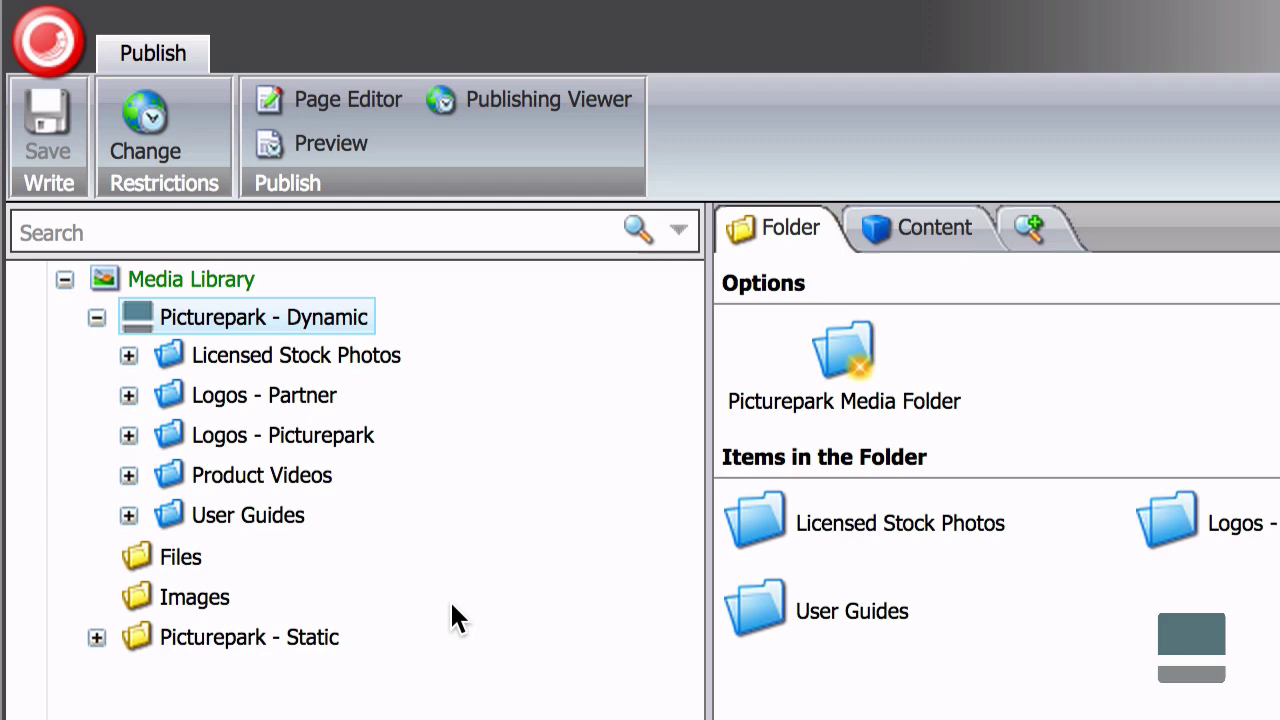
Show the three synced jpgs in Licensed Stock Photos, then open Picturepark - Static › Adaptive Metadata - English.
click(128, 356)
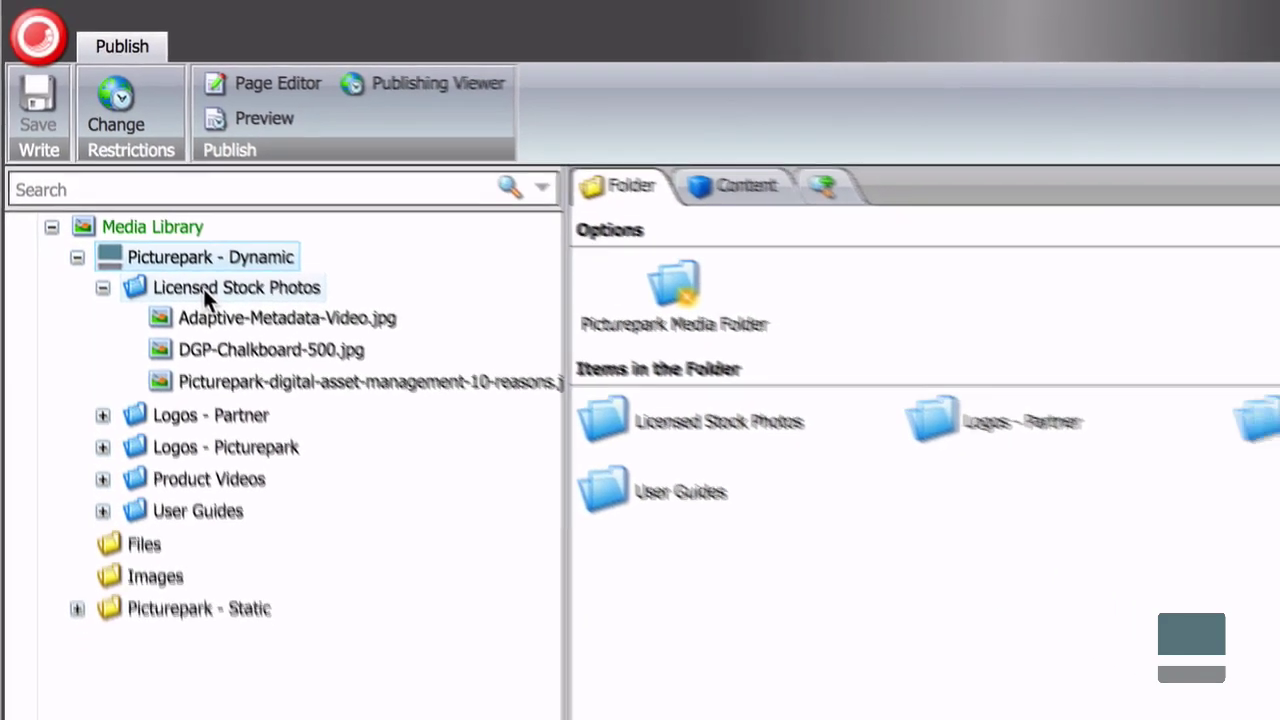
click(203, 288)
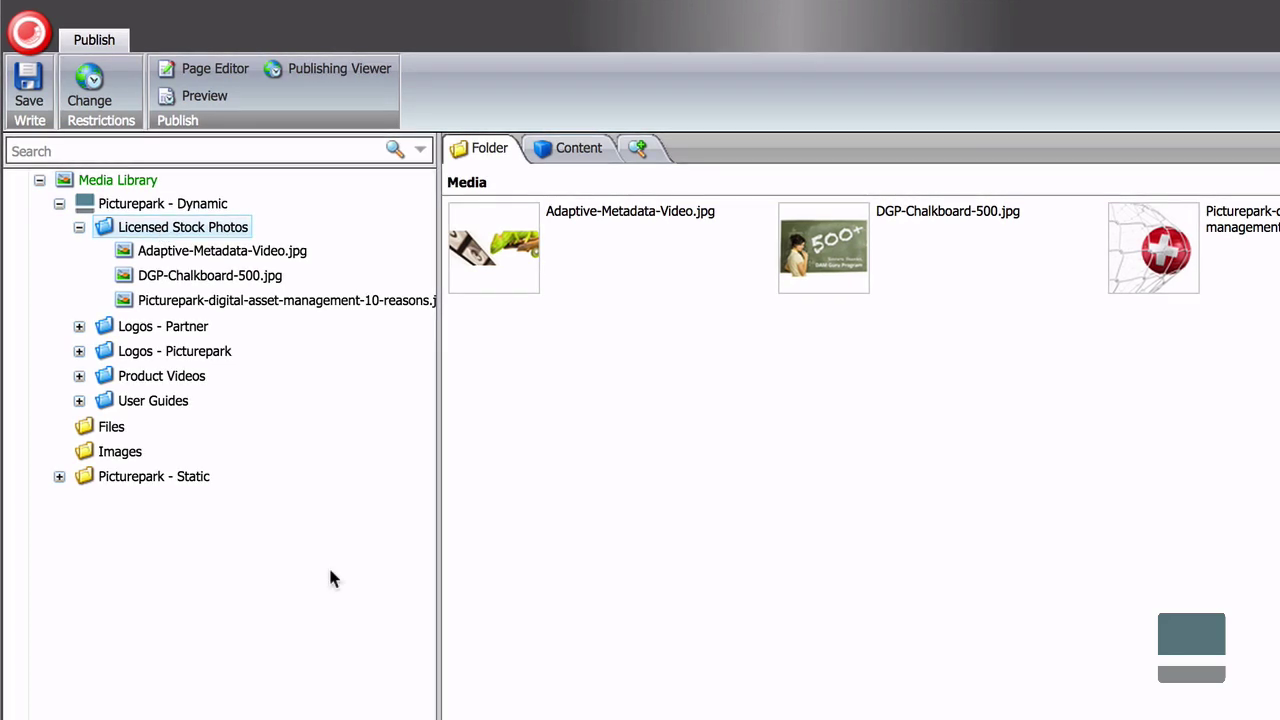
click(59, 476)
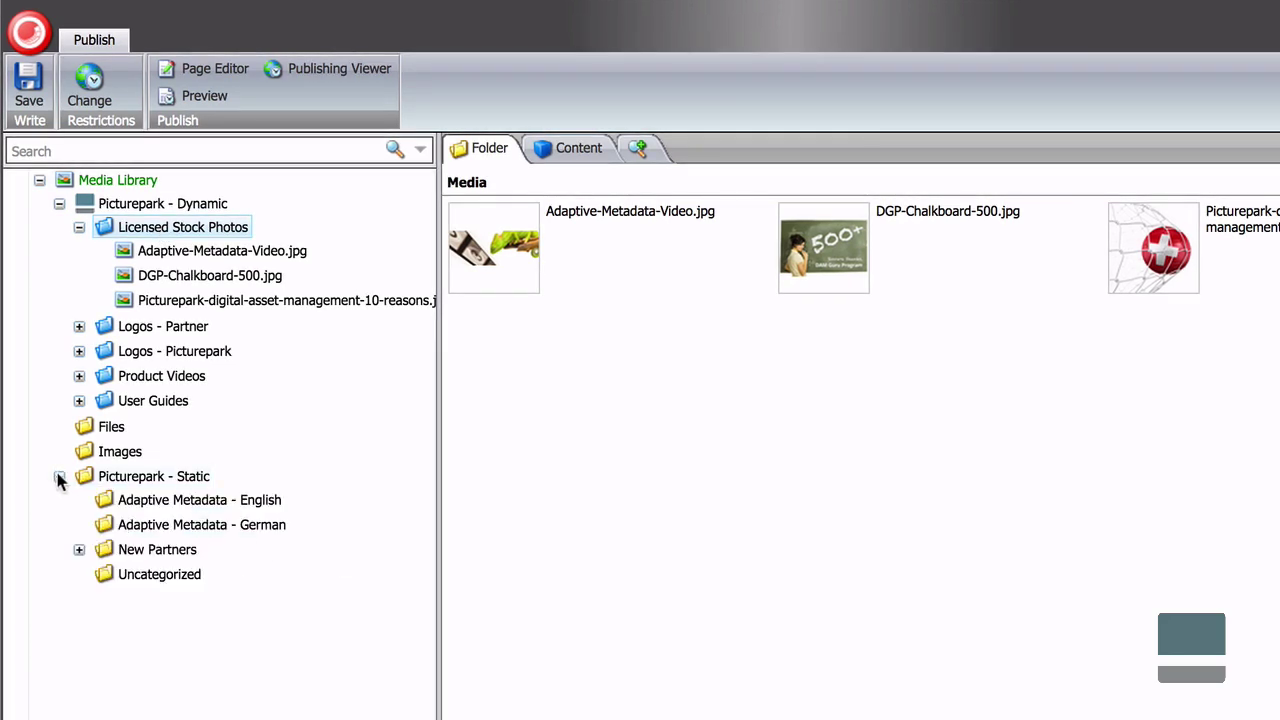
click(250, 508)
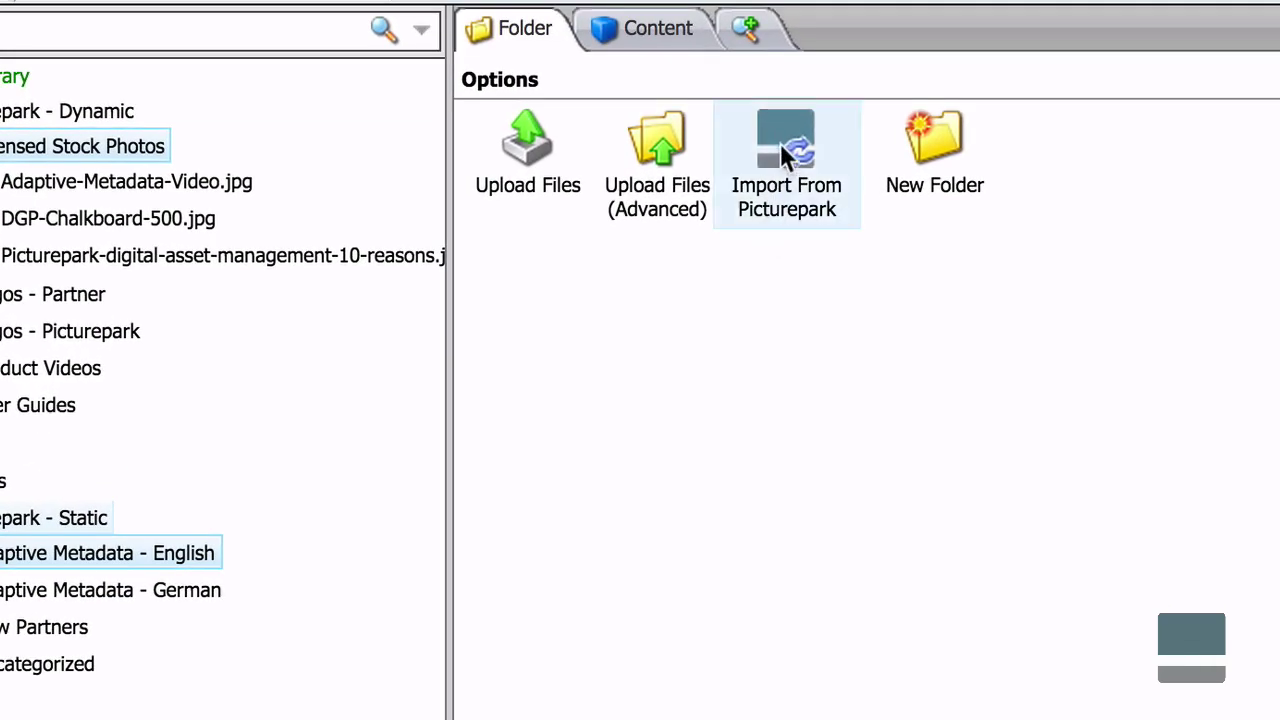
In the Picturepark picker, filter to Images and Multimedia and search for adap*.
click(782, 139)
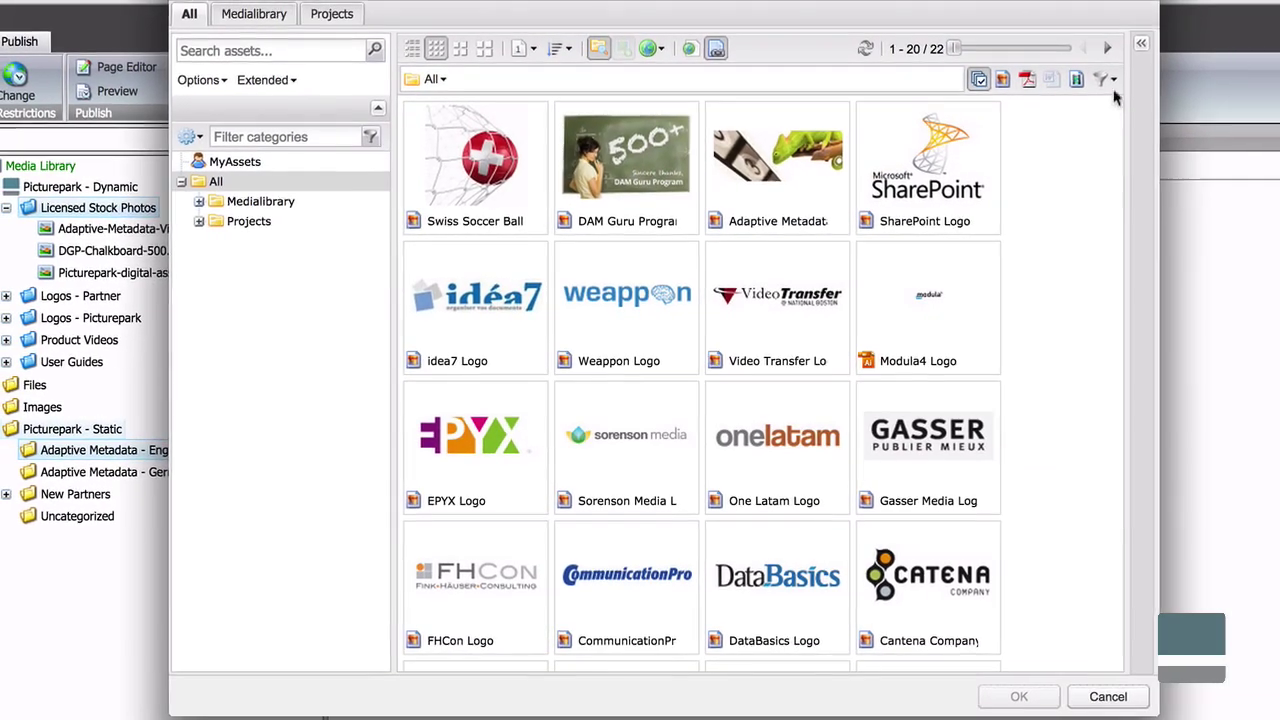
click(1113, 78)
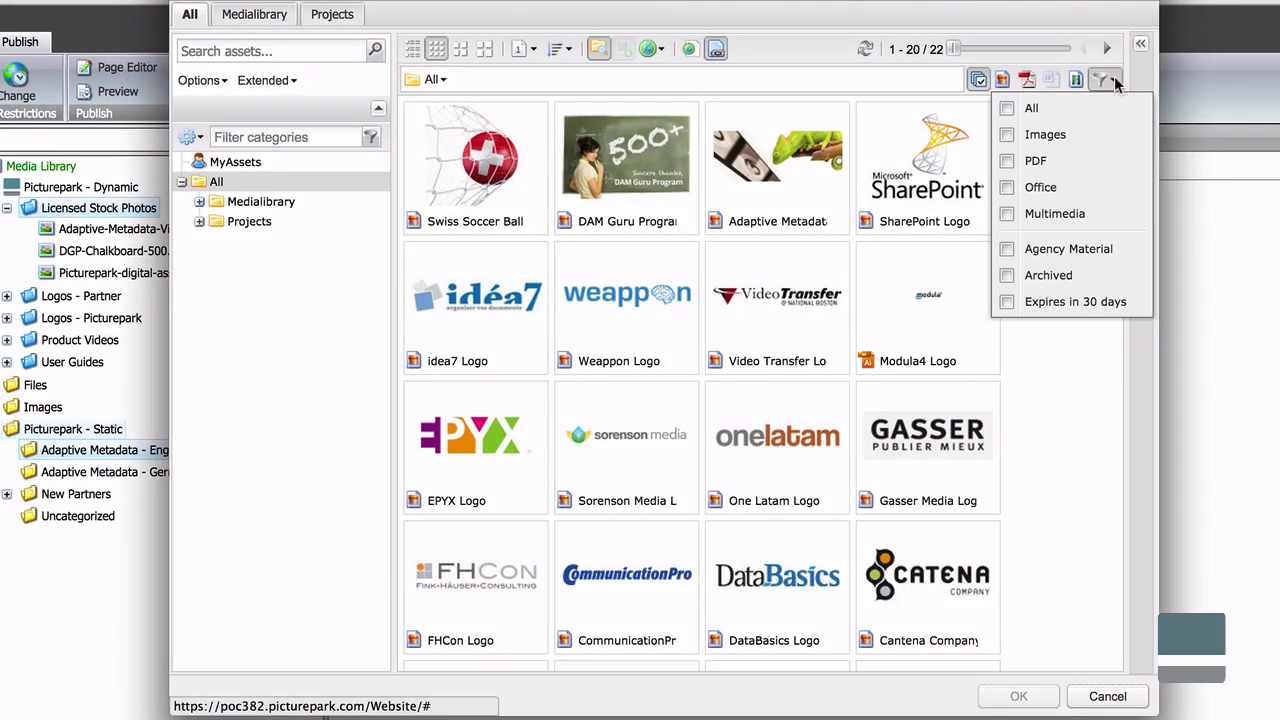
click(1038, 213)
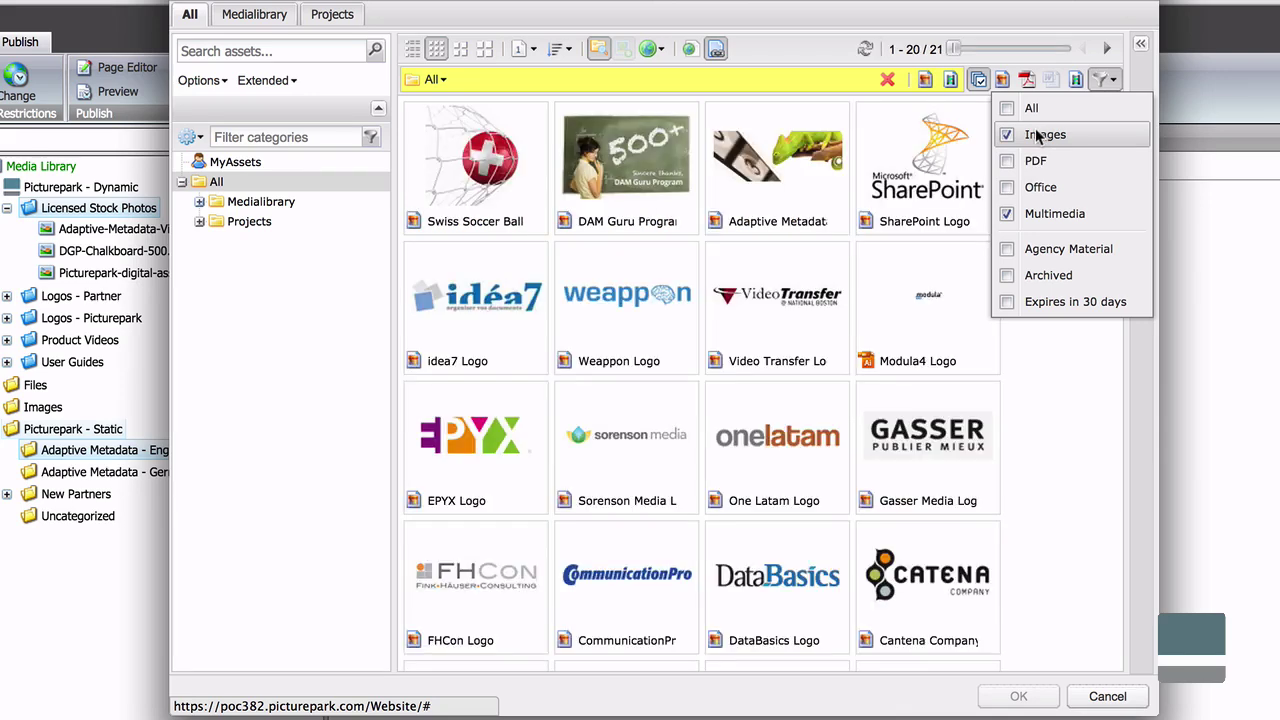
click(314, 52)
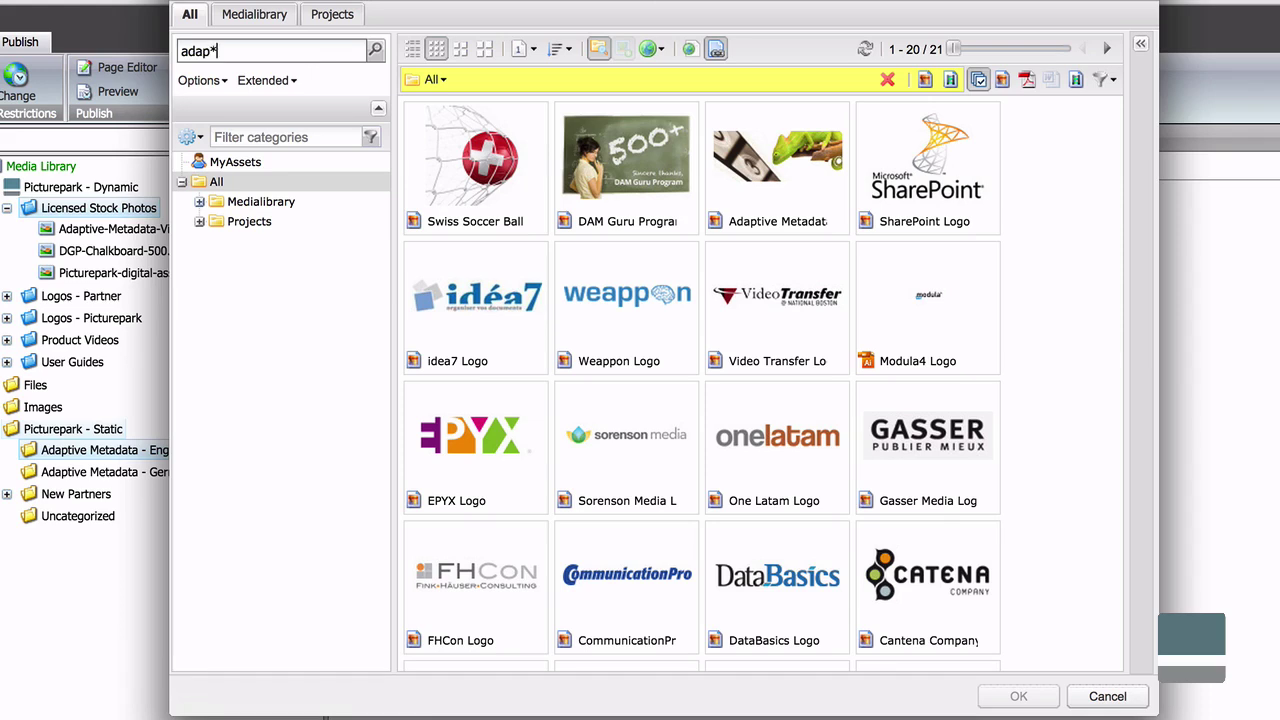
key(Return)
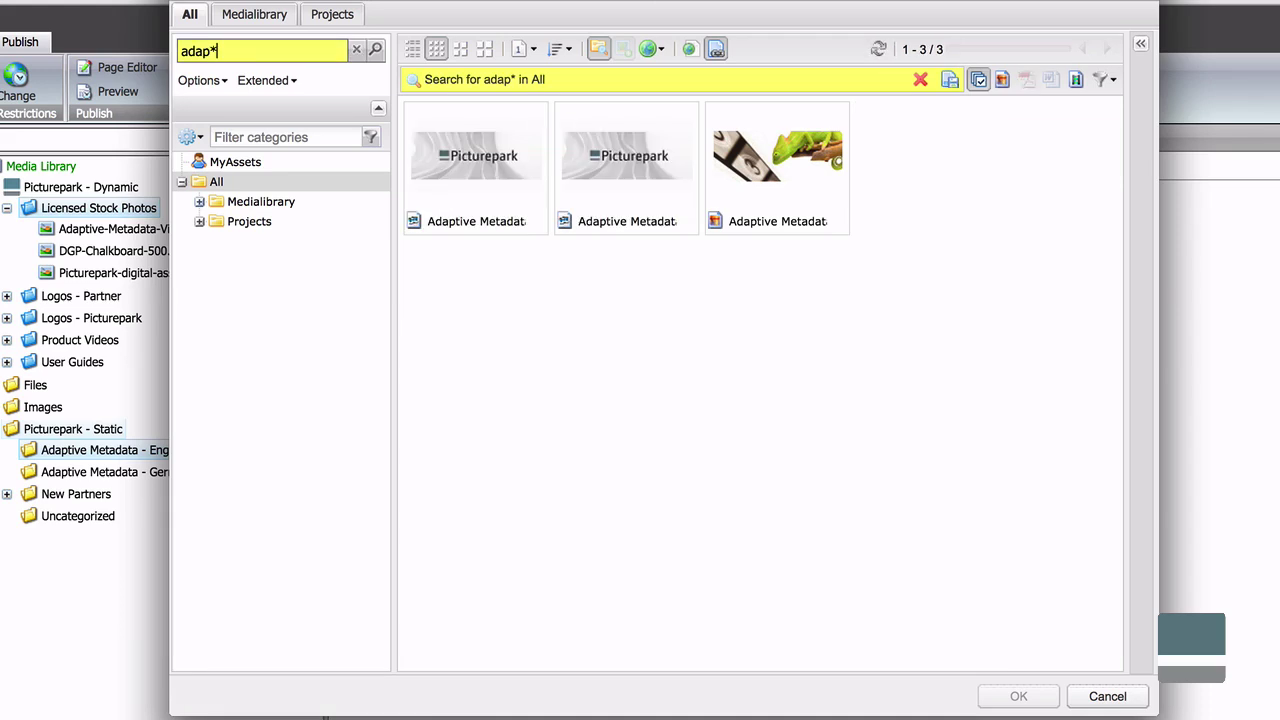
Choose the English video as Mpeg4 H264 and the chameleon image as Website (Color).
click(413, 50)
click(478, 165)
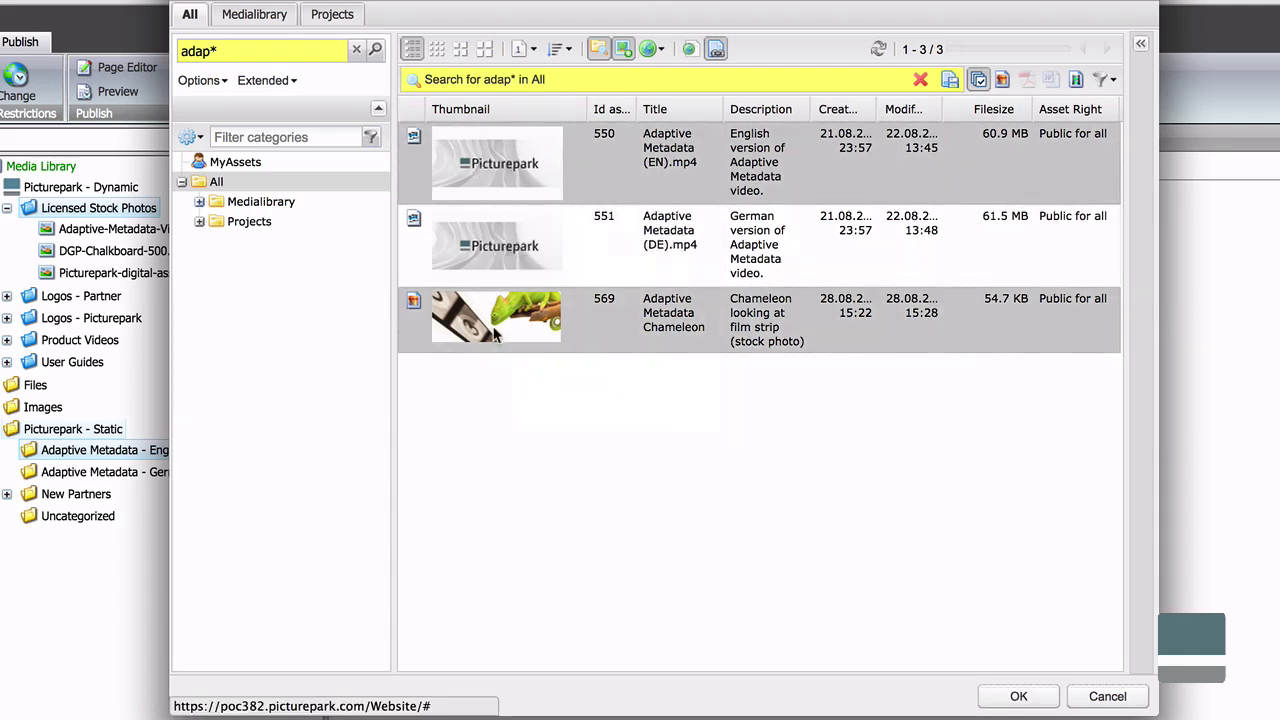
click(1018, 697)
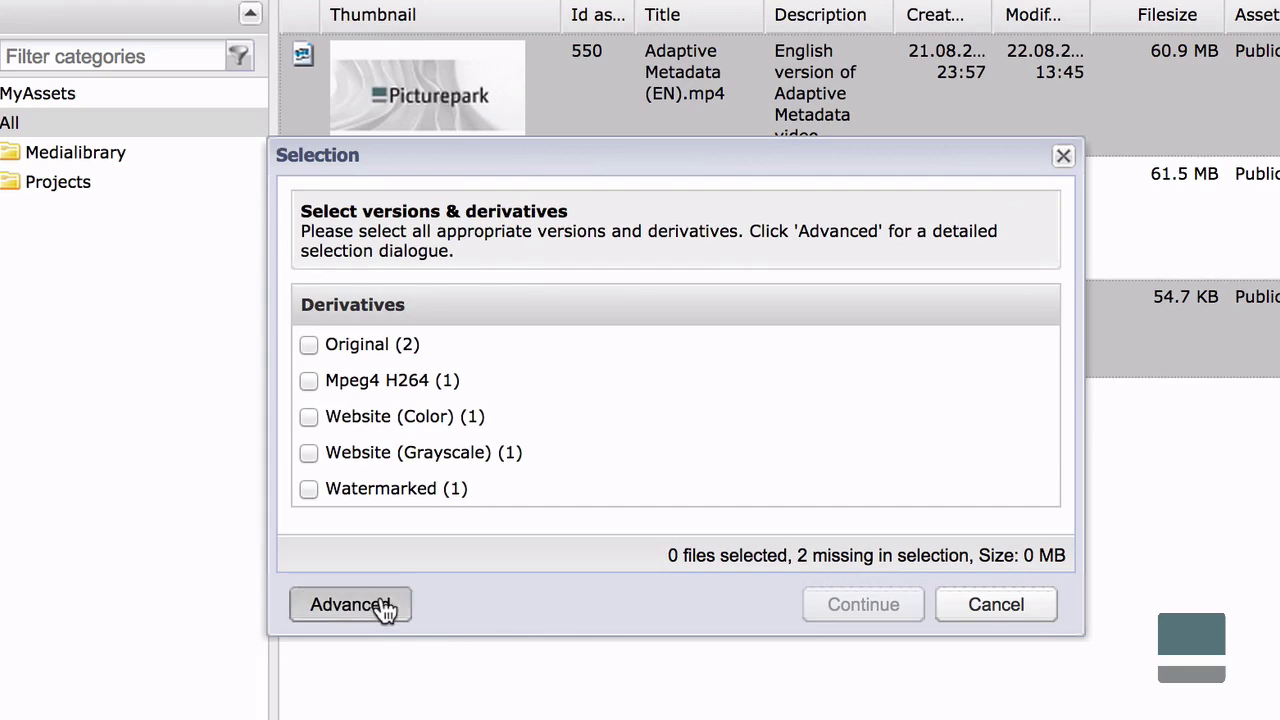
click(393, 613)
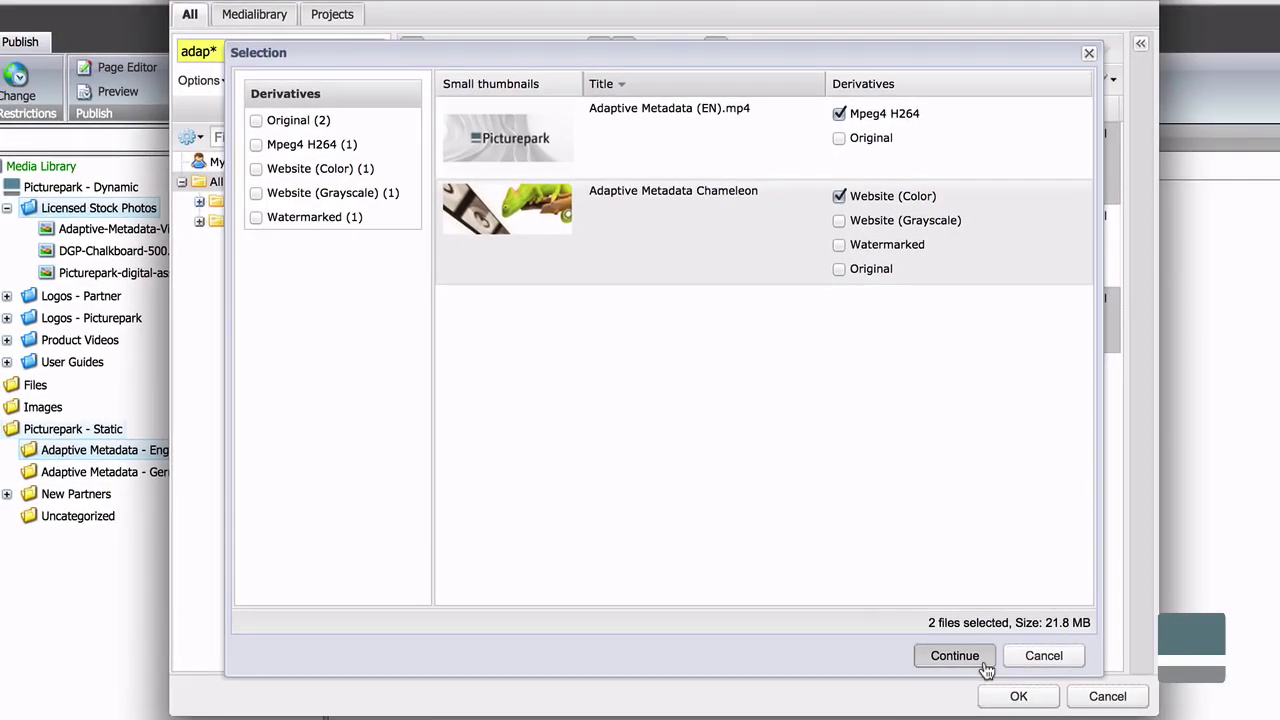
click(984, 662)
Crop the chameleon image using the Landing Page Header preset with an enlarged crop box.
double_click(505, 384)
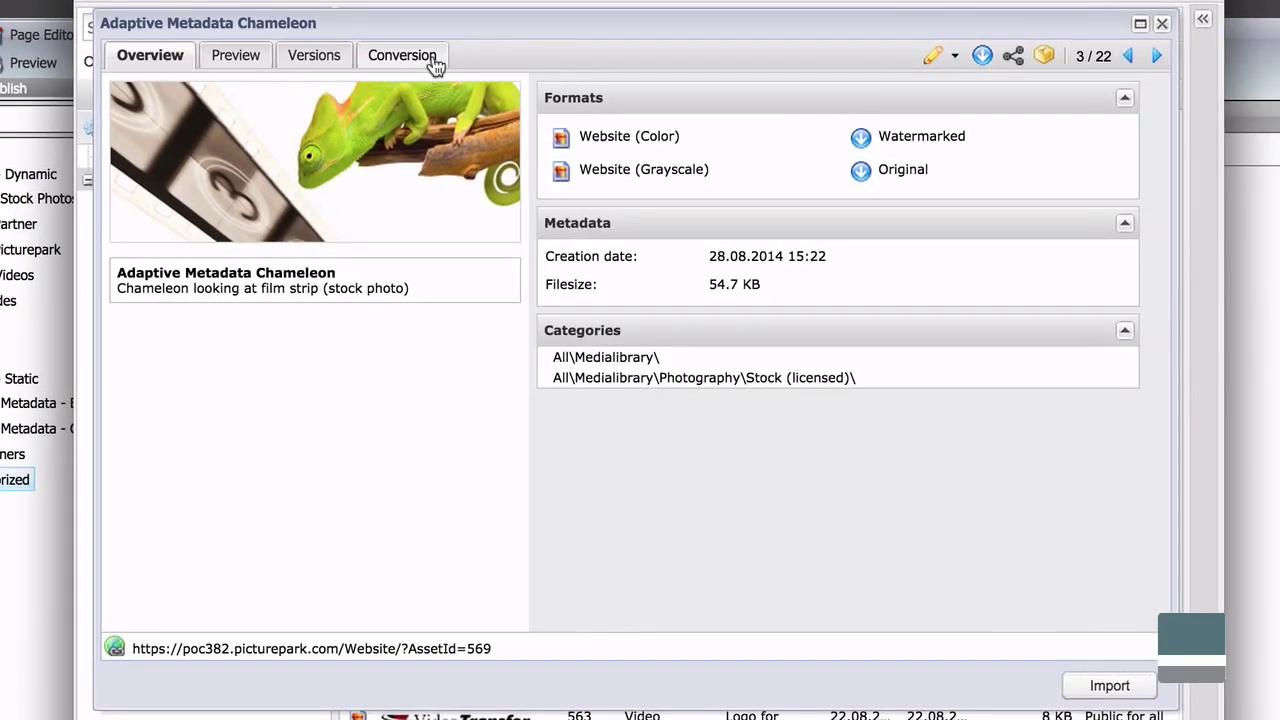
click(490, 147)
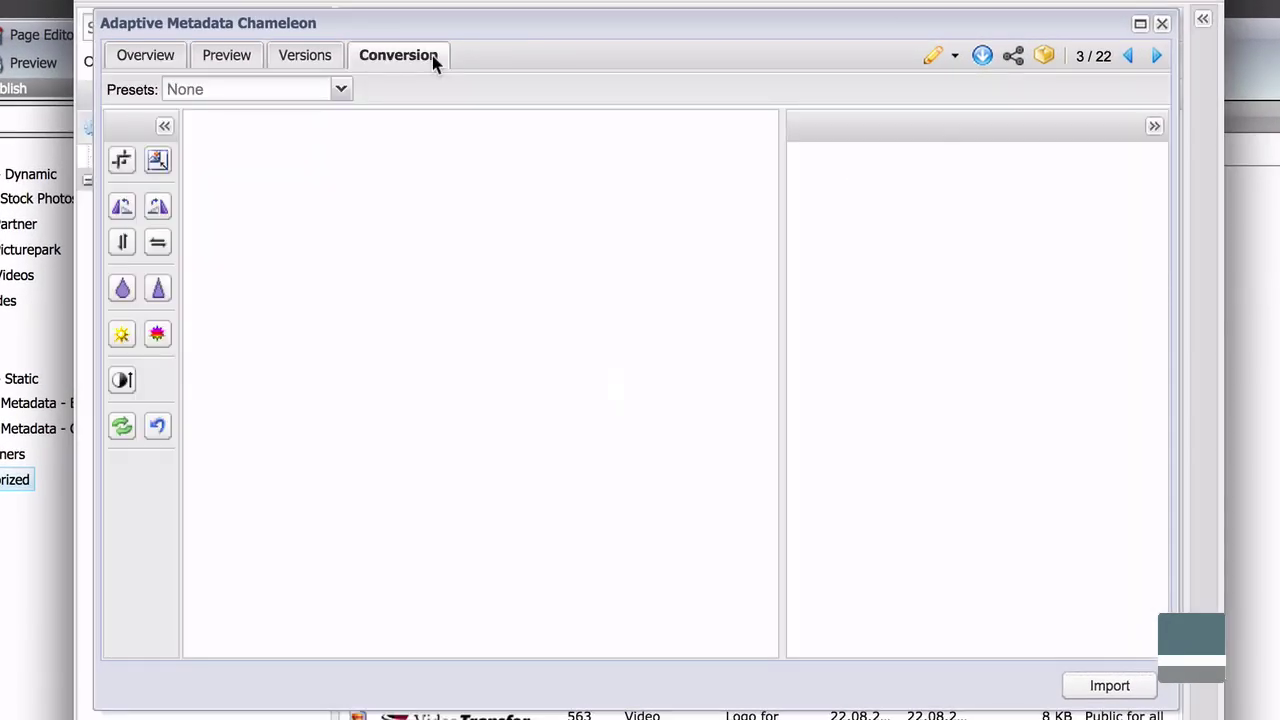
click(341, 90)
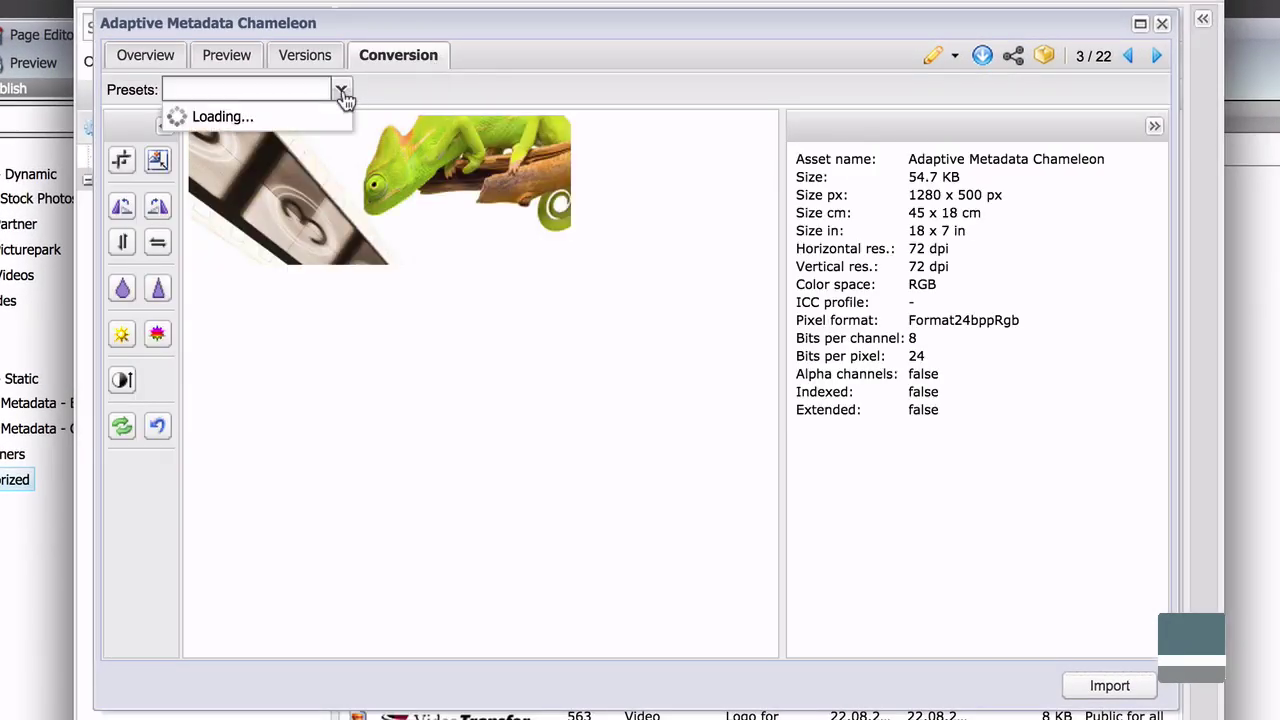
click(334, 147)
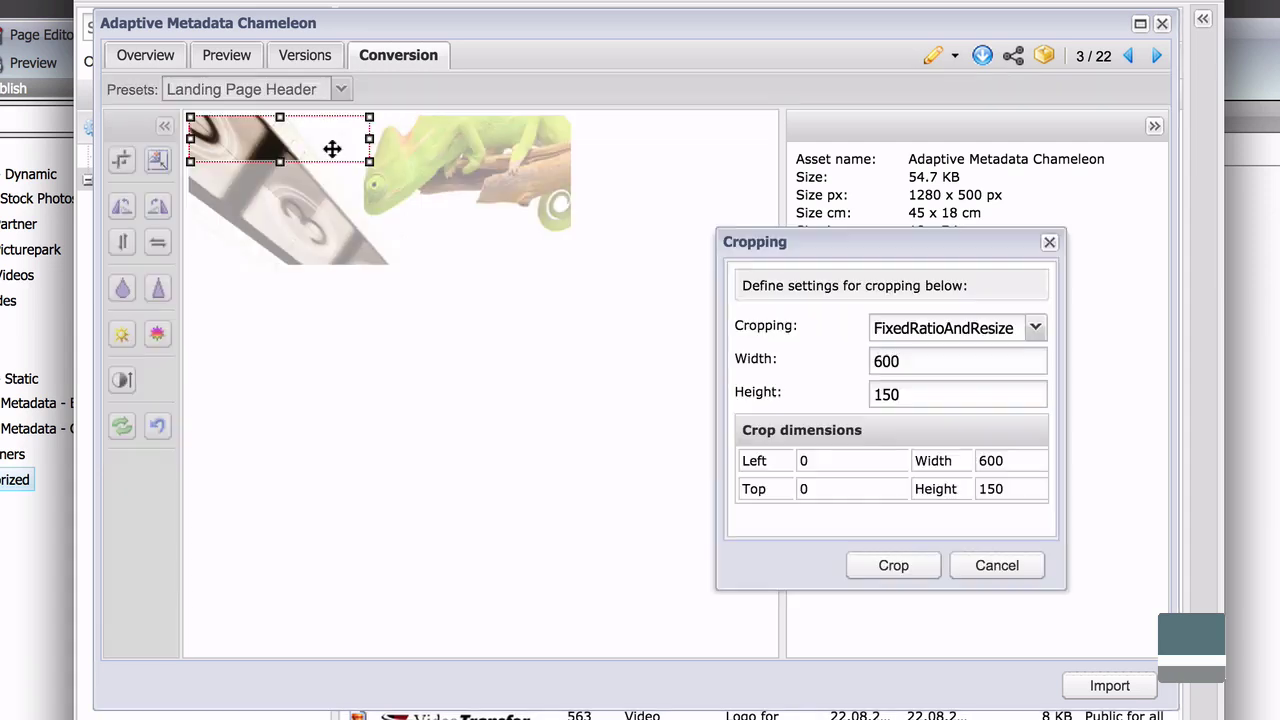
drag(373, 161, 455, 207)
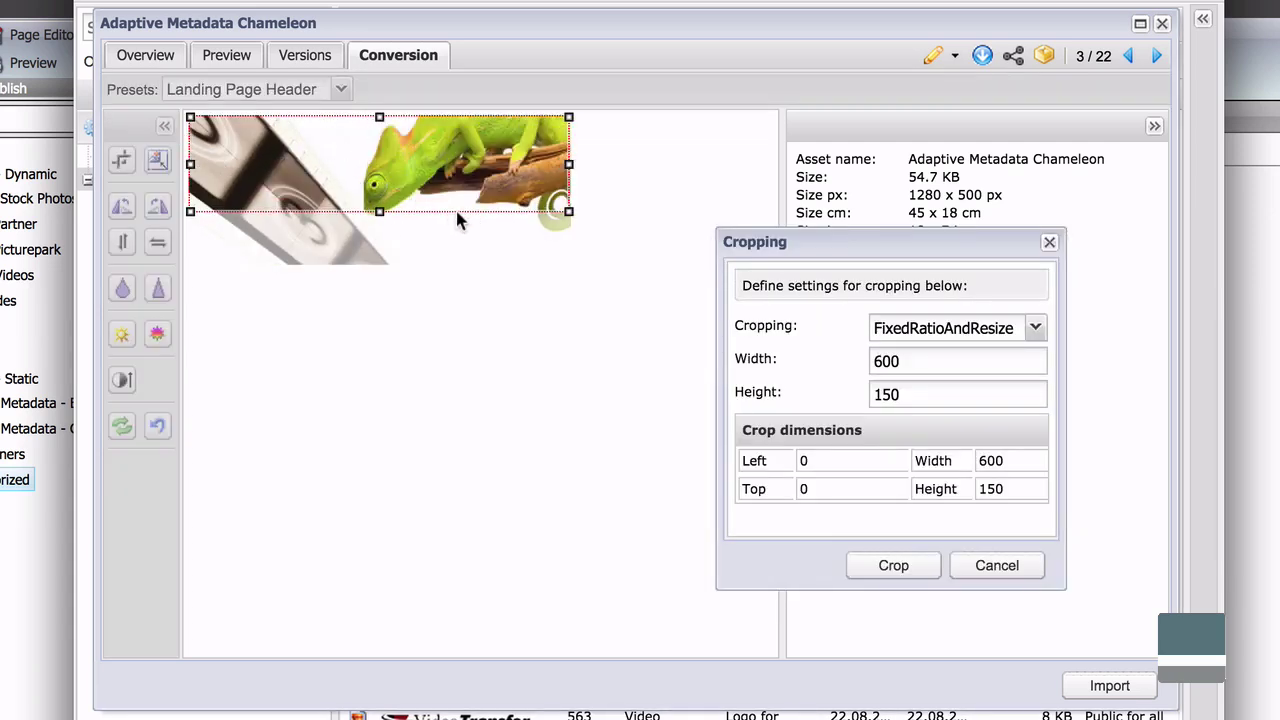
click(893, 566)
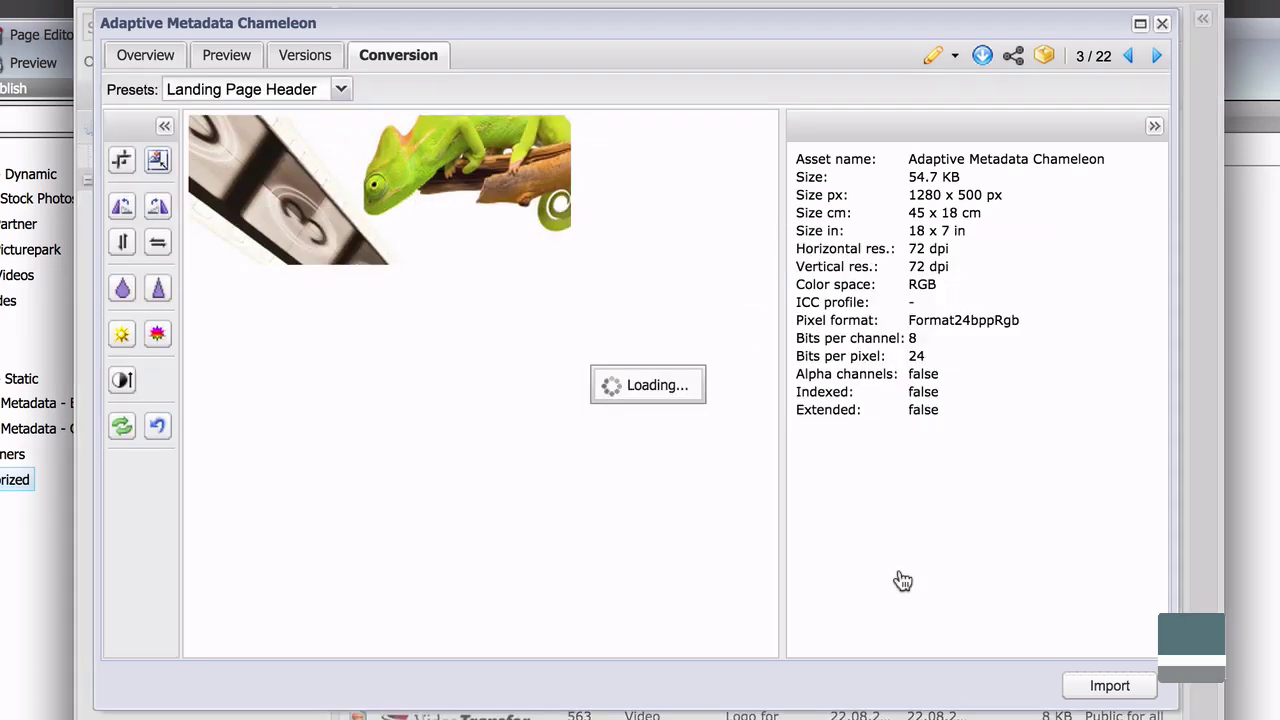
Import the 600 × 150 crop as JPEG Adaptive-Metadata-Video-Poster-Frame.jpg.
click(1112, 686)
click(911, 287)
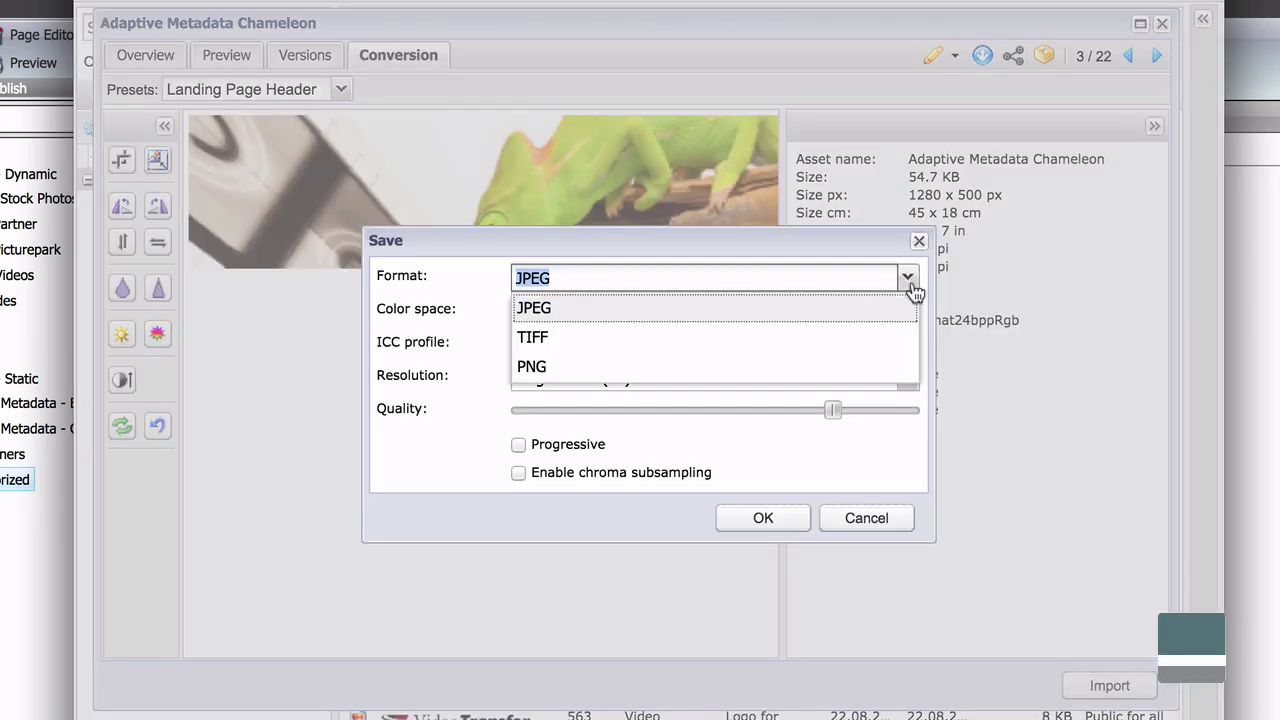
click(911, 287)
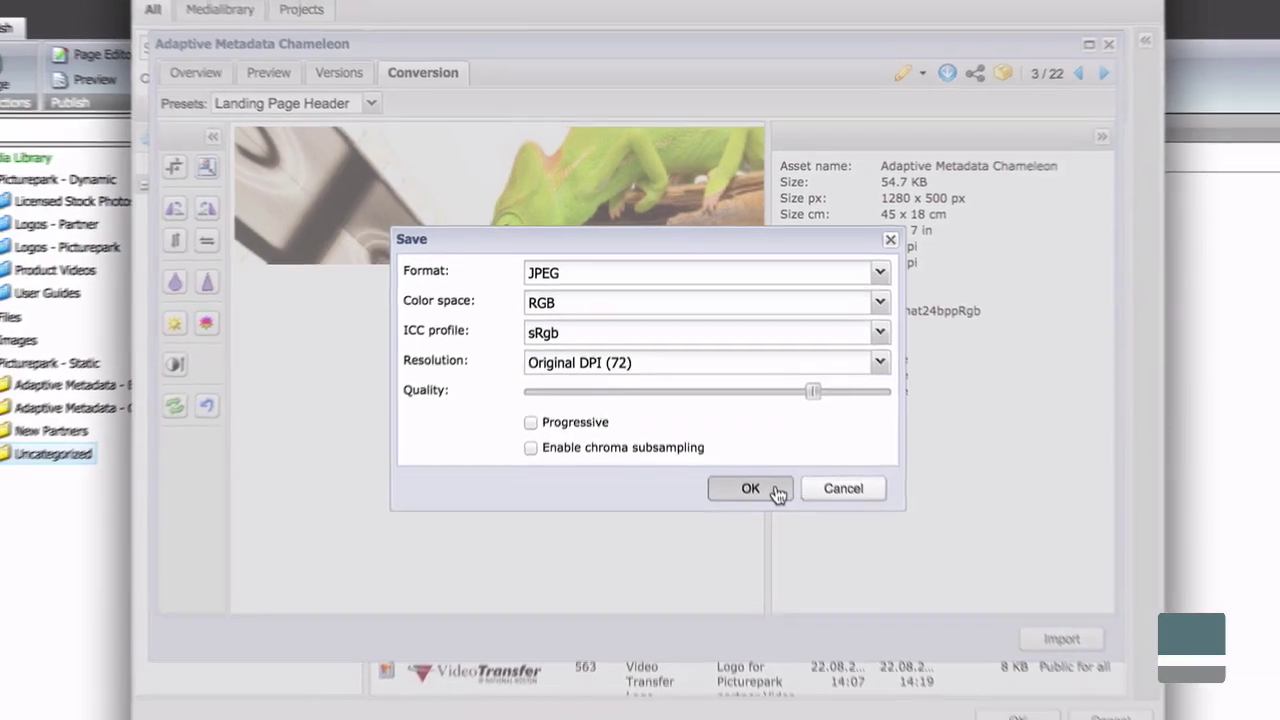
click(790, 520)
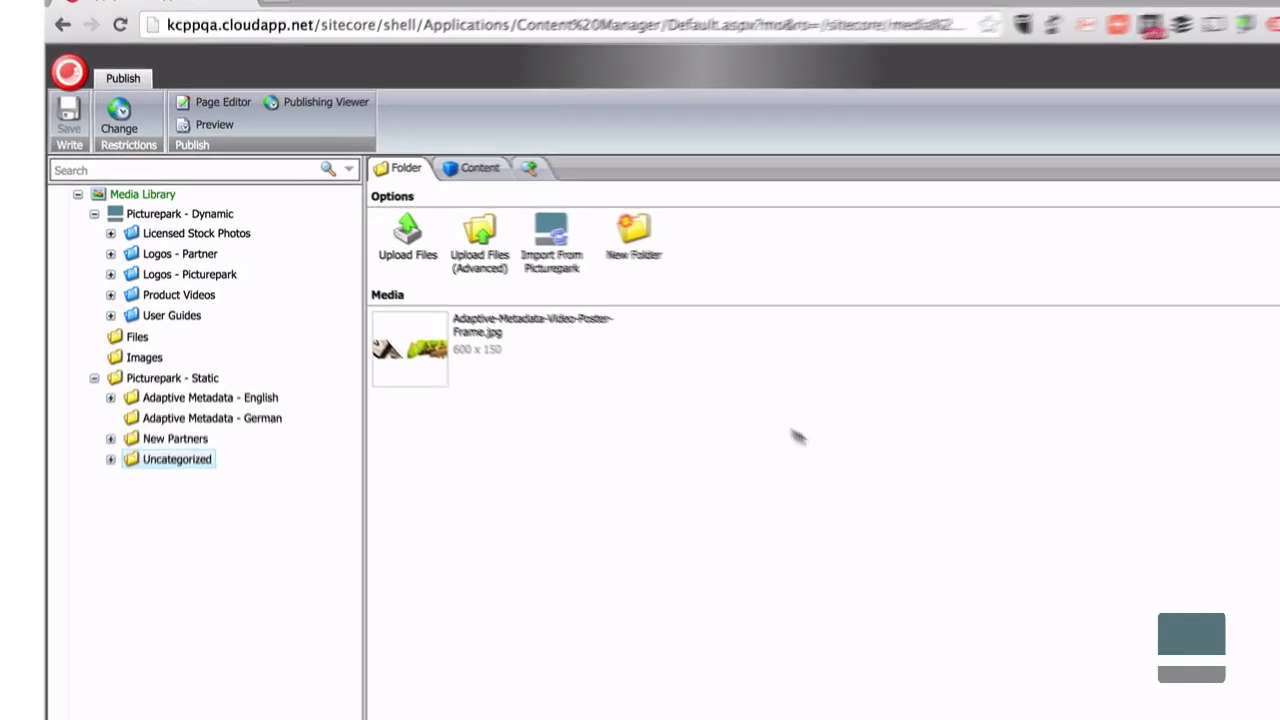
Open Adaptive-Metadata-Video-Poster-Frame.jpg and view its Picturepark metadata, AssetId 569.
click(558, 349)
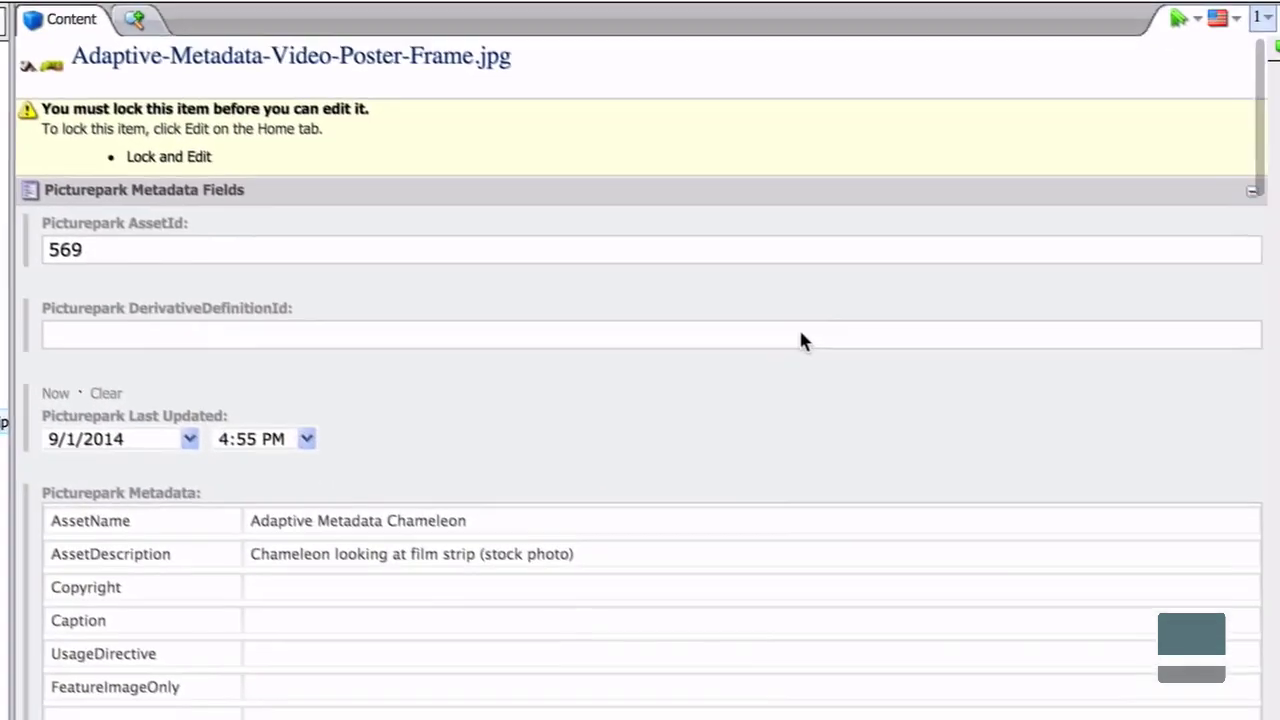
scroll(790, 325, down, 3)
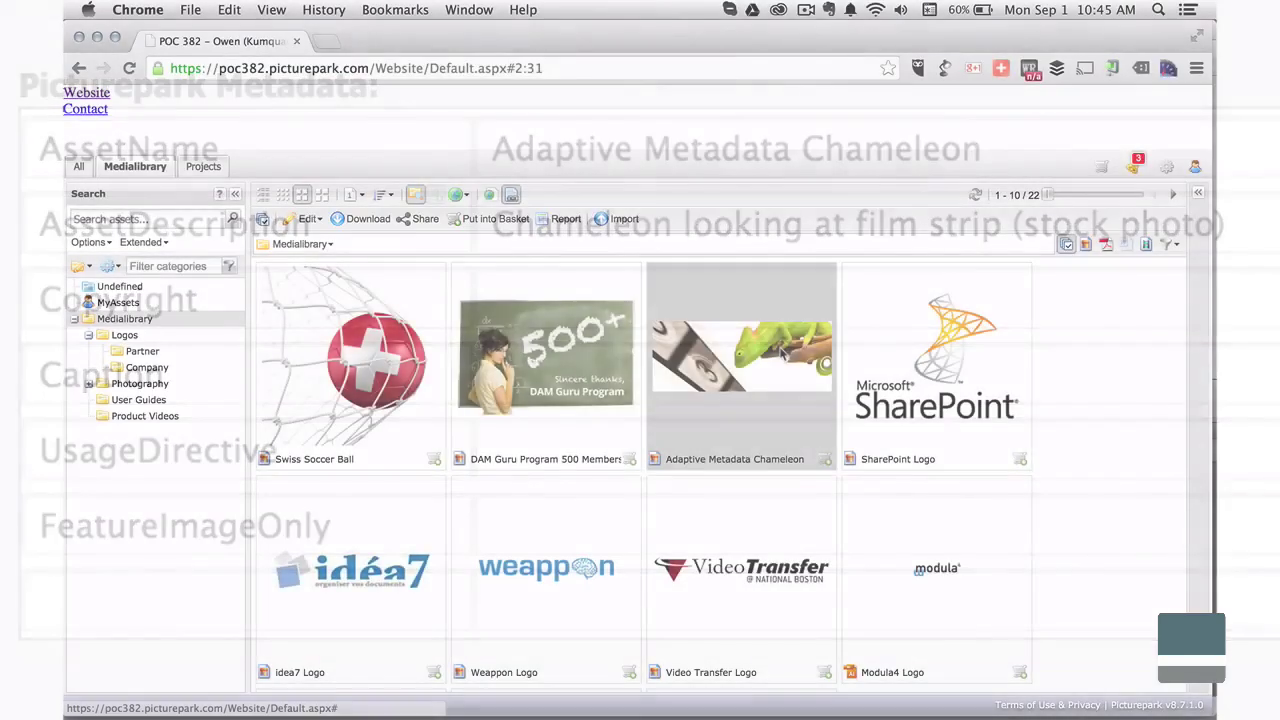
Open the chameleon asset's metadata and add the Website Content asset class.
click(780, 351)
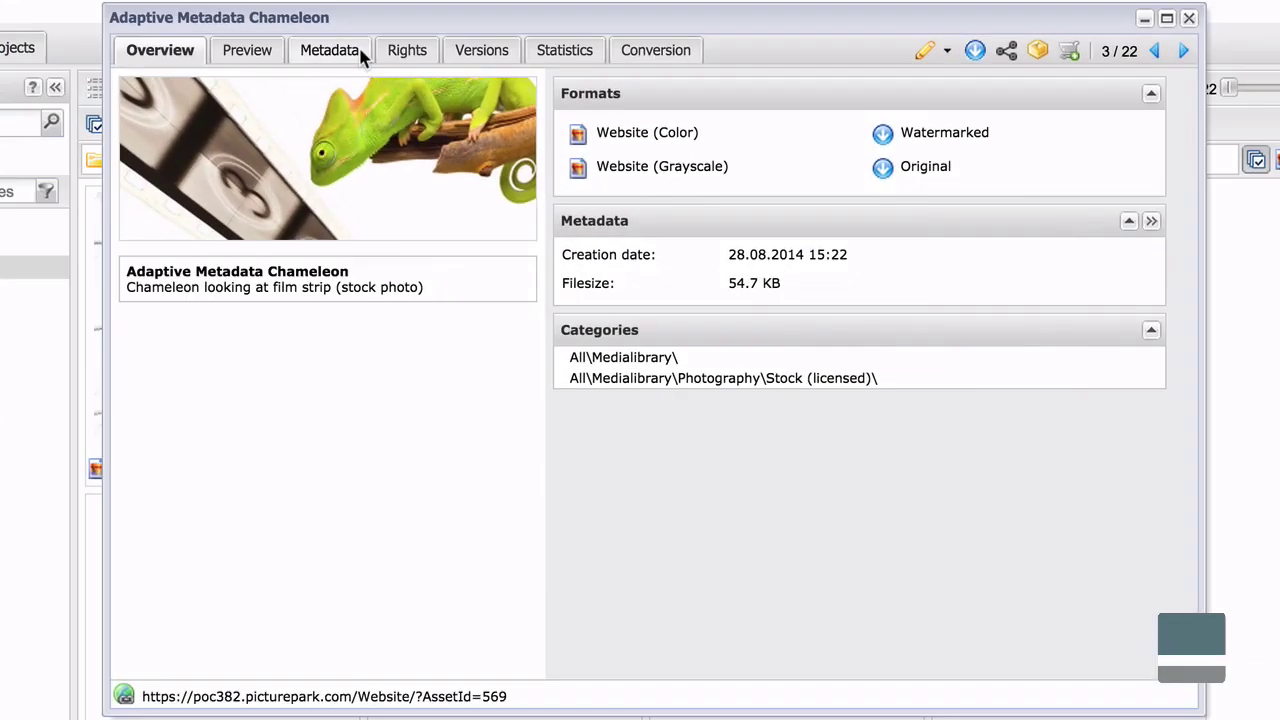
click(385, 86)
click(406, 137)
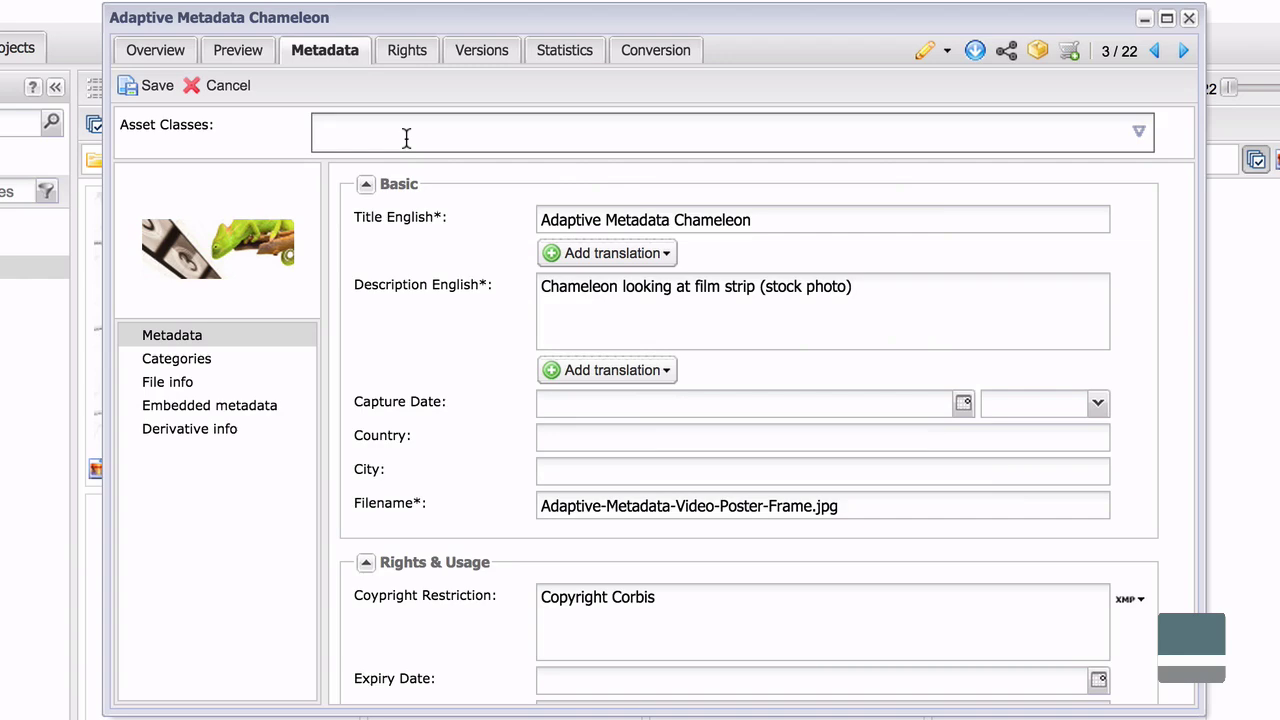
click(434, 169)
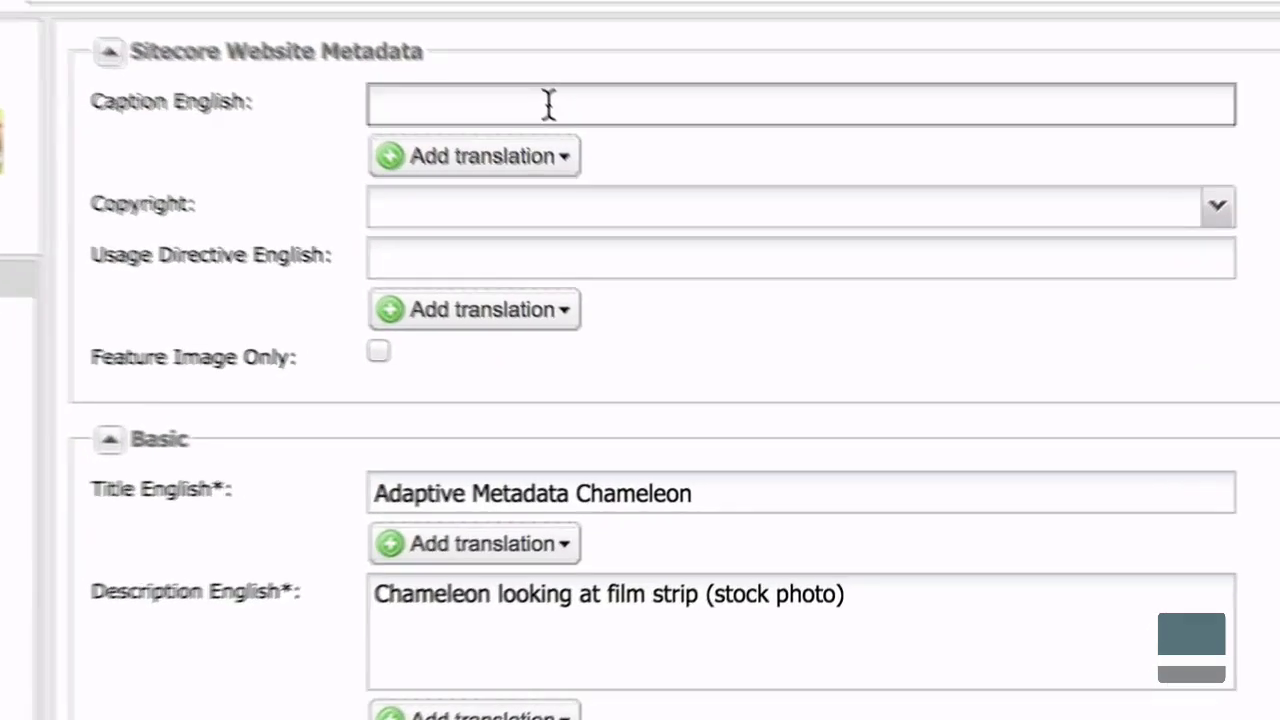
Paste the caption and landing-page usage directive, set 'Copyright, see restrictions', and tick Feature Image Only.
click(548, 104)
text(Picturepark Adaptive Metadata working with Sitecore)
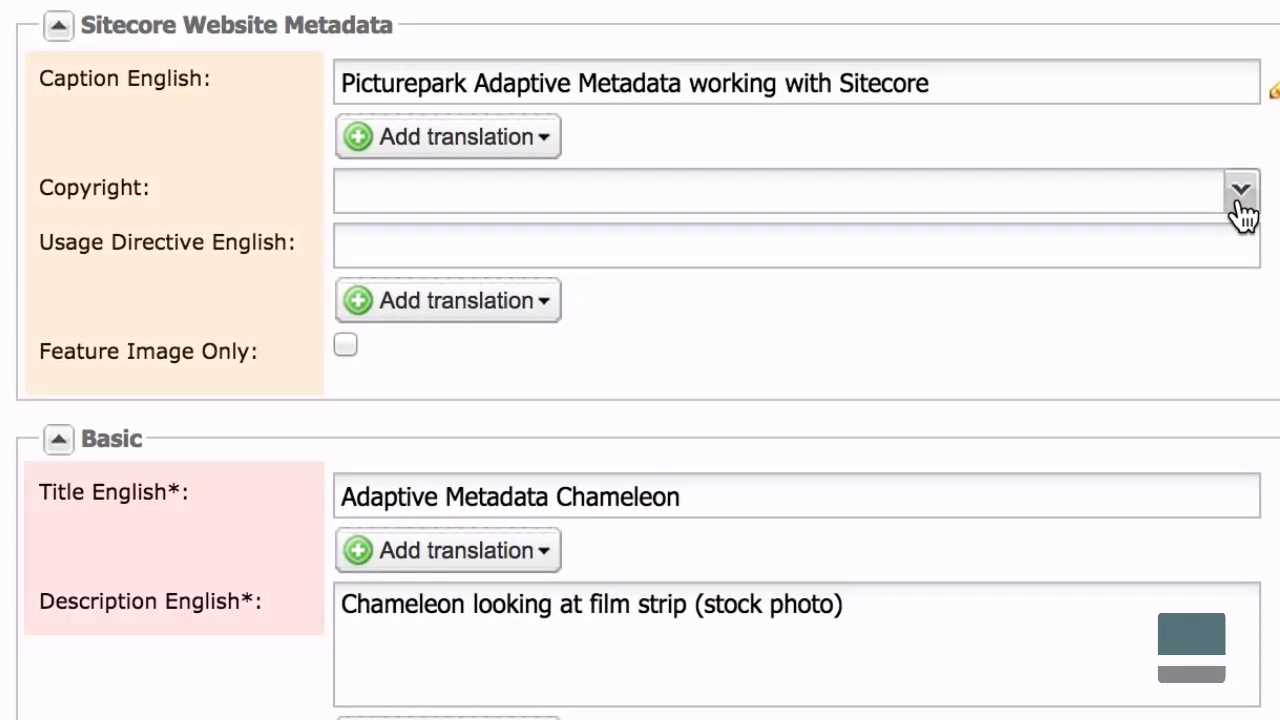
click(1217, 205)
click(1180, 286)
click(1067, 247)
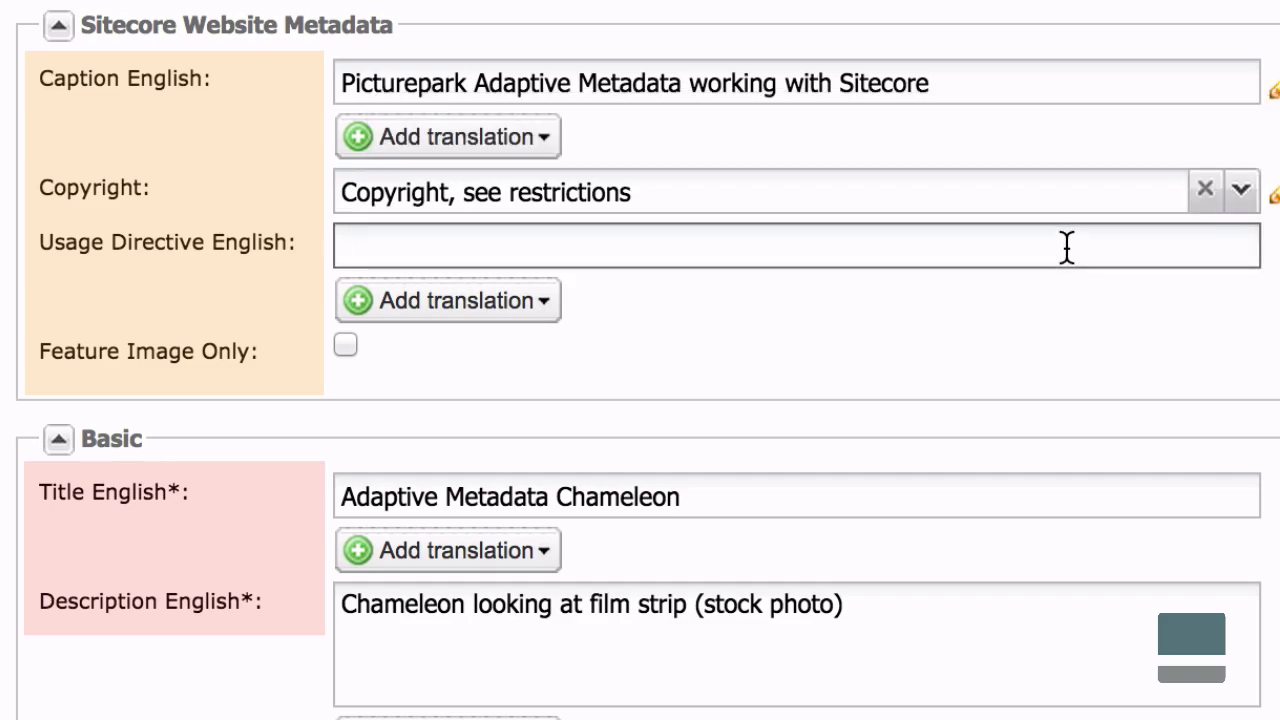
text(For use on landing page only)
click(345, 345)
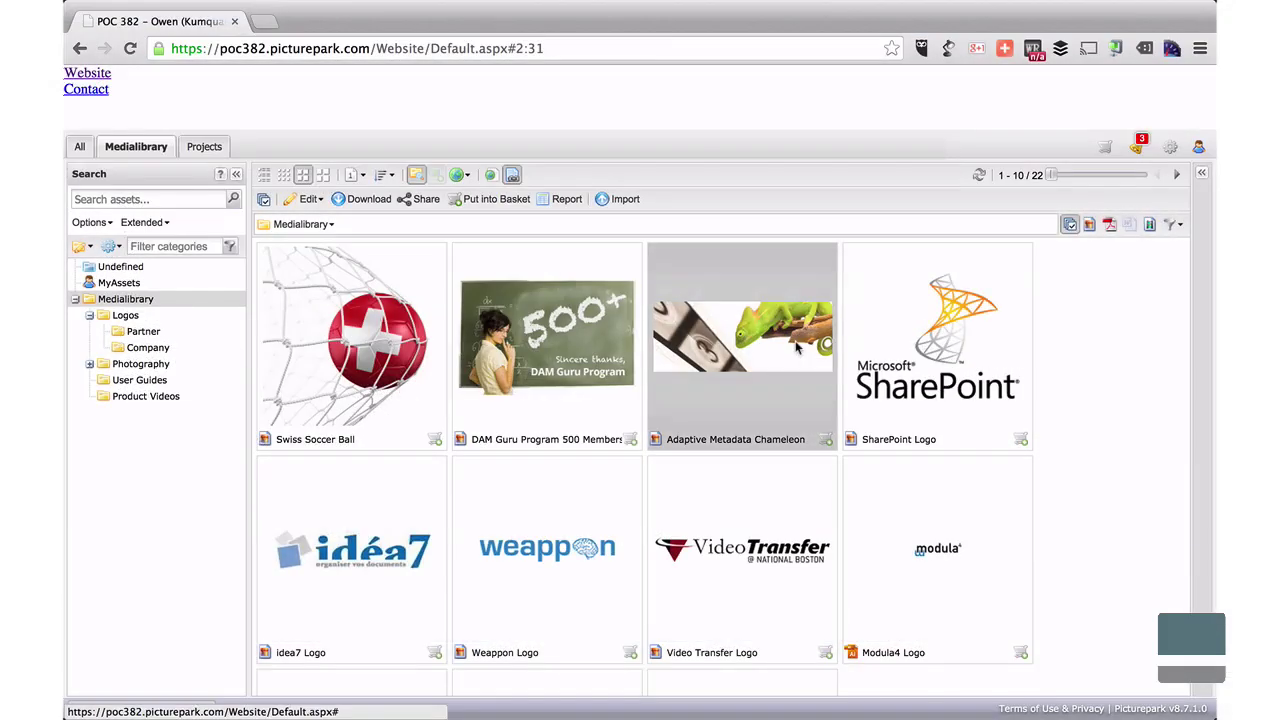
Set the chameleon asset's statistics start date to 25.08.2014, refresh, and view its journal.
double_click(797, 345)
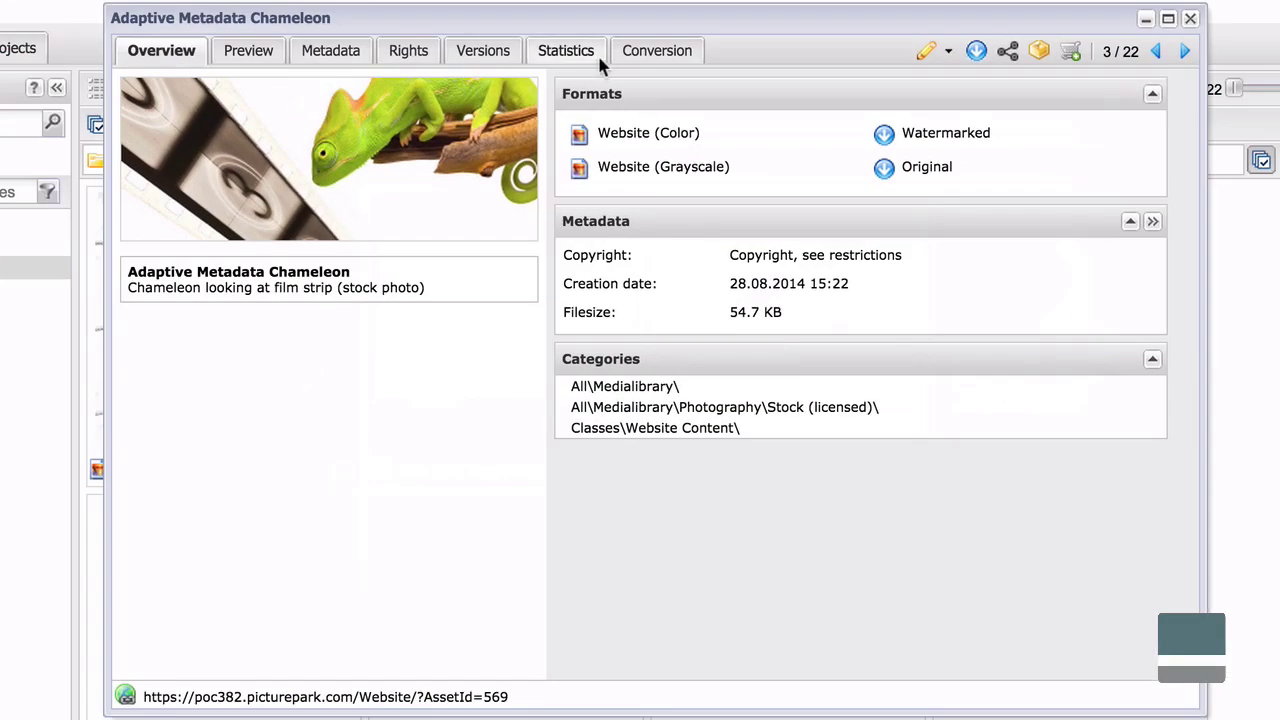
click(566, 52)
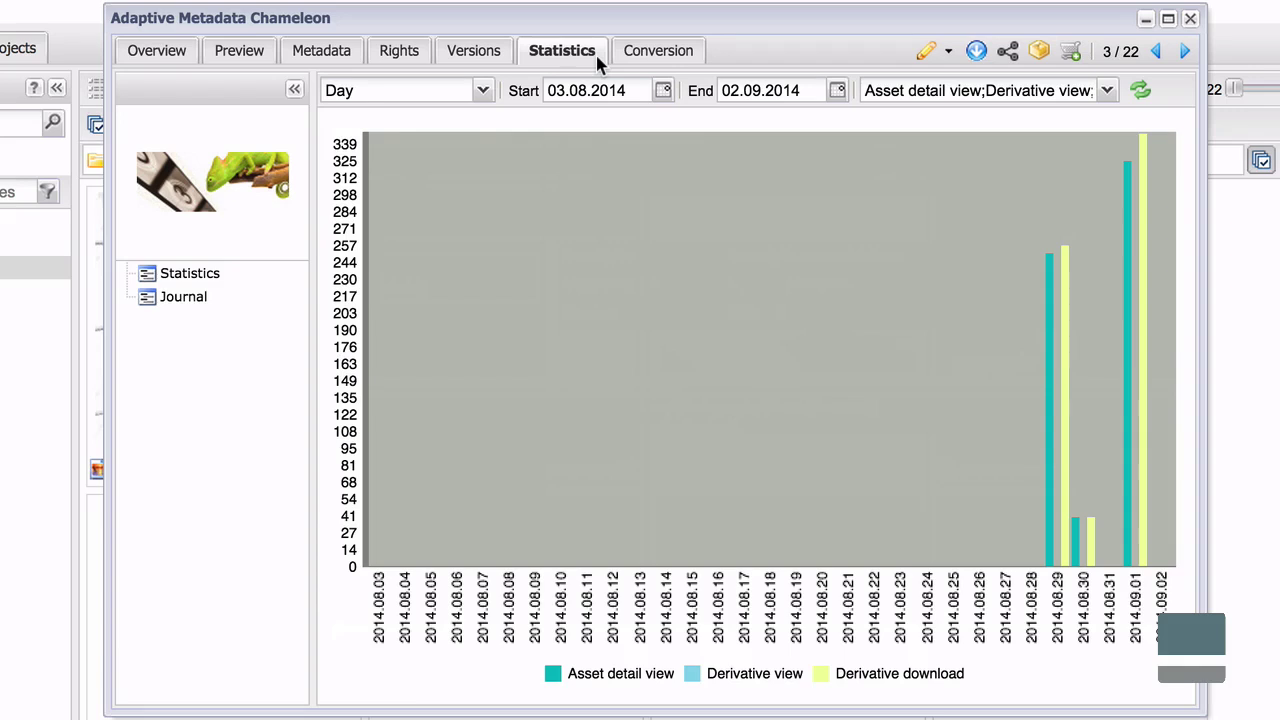
click(663, 91)
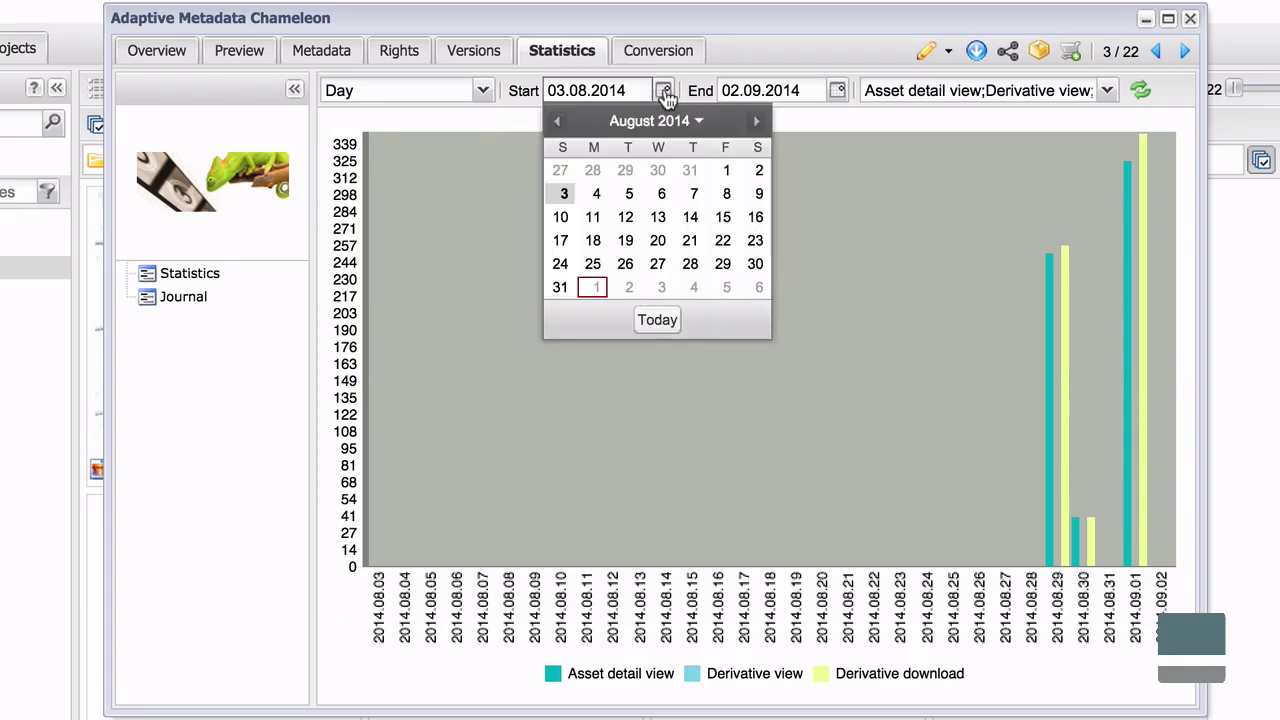
click(593, 265)
click(1140, 91)
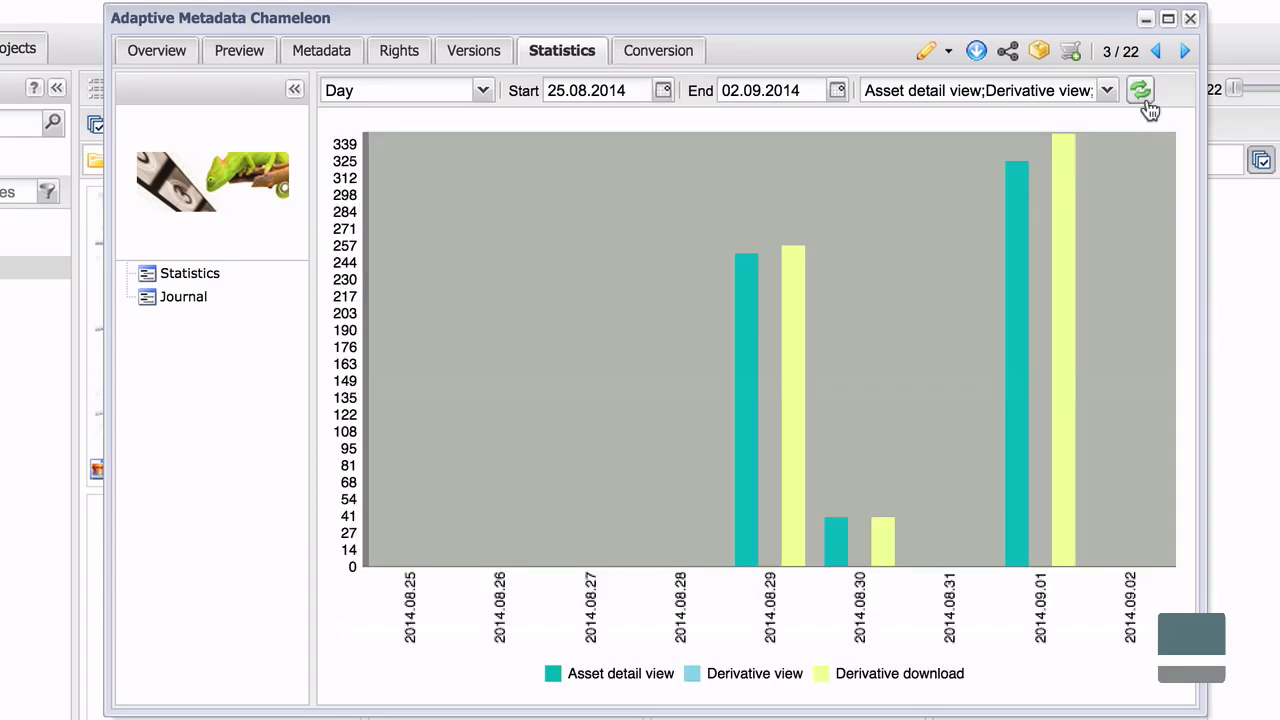
click(186, 295)
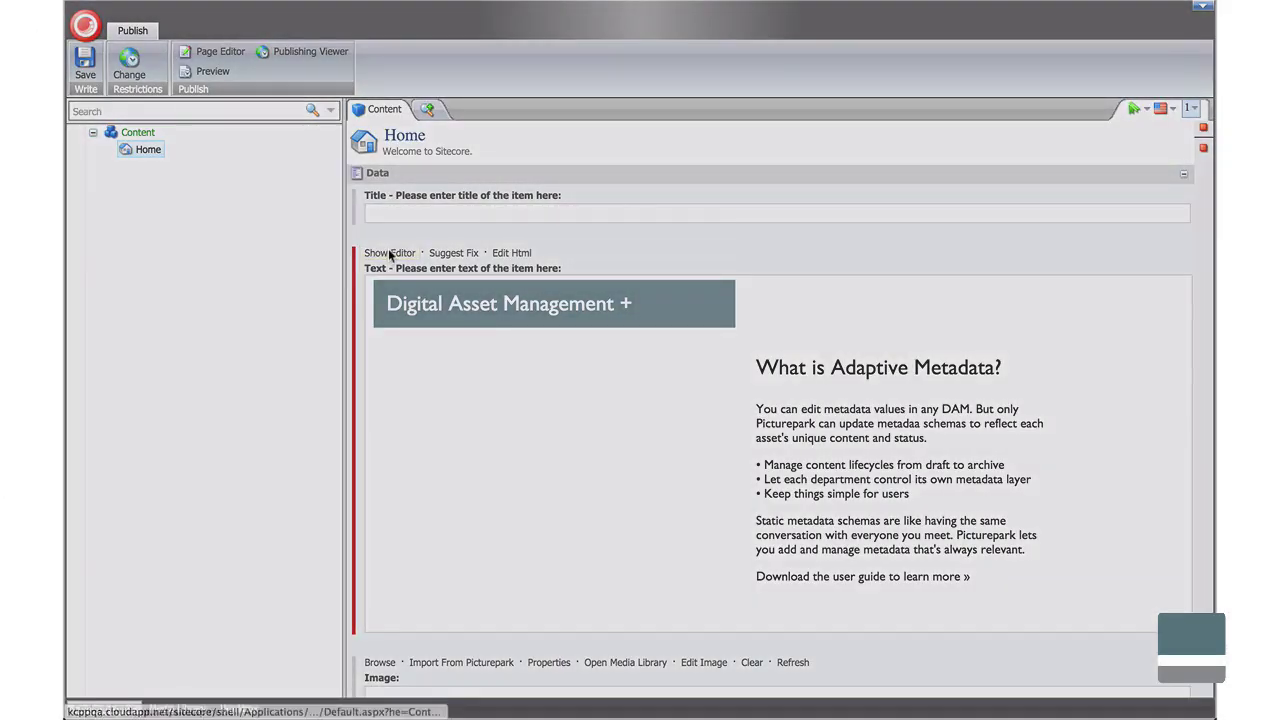
Insert the Picturepark DAM Logo from Medialibrary > Logos > Company in Website (Color) below the download line.
click(549, 374)
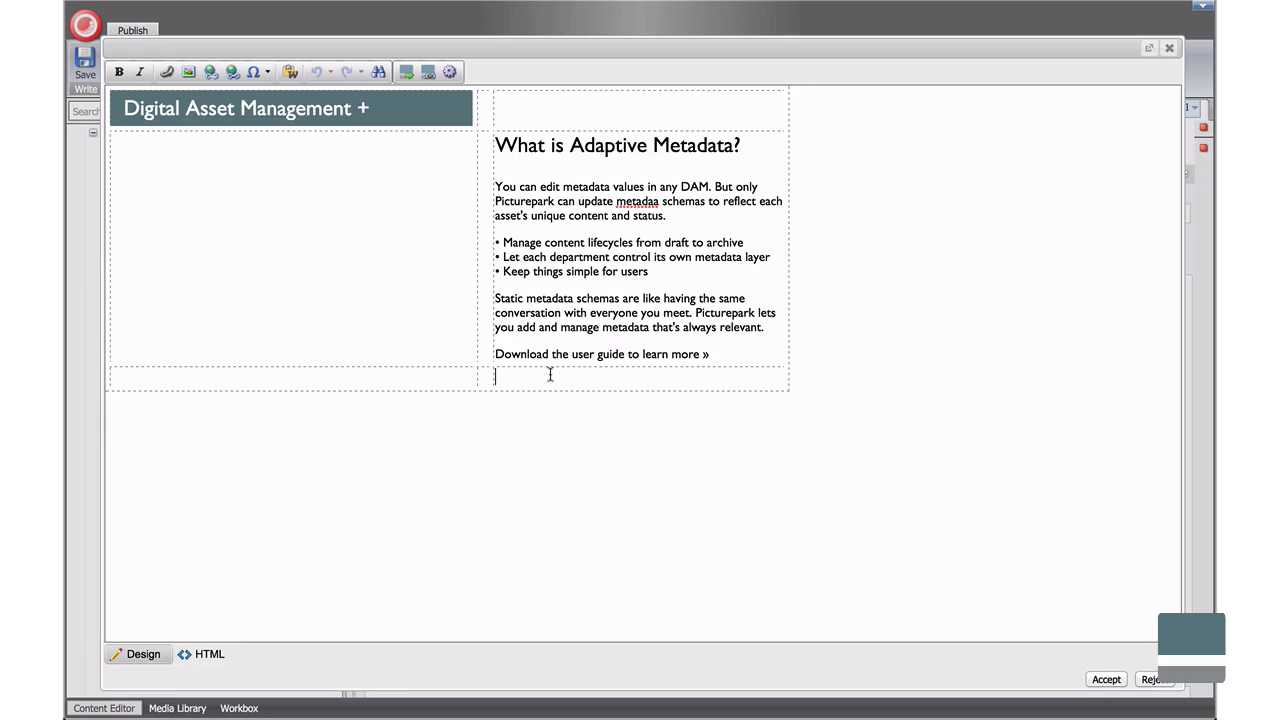
click(409, 76)
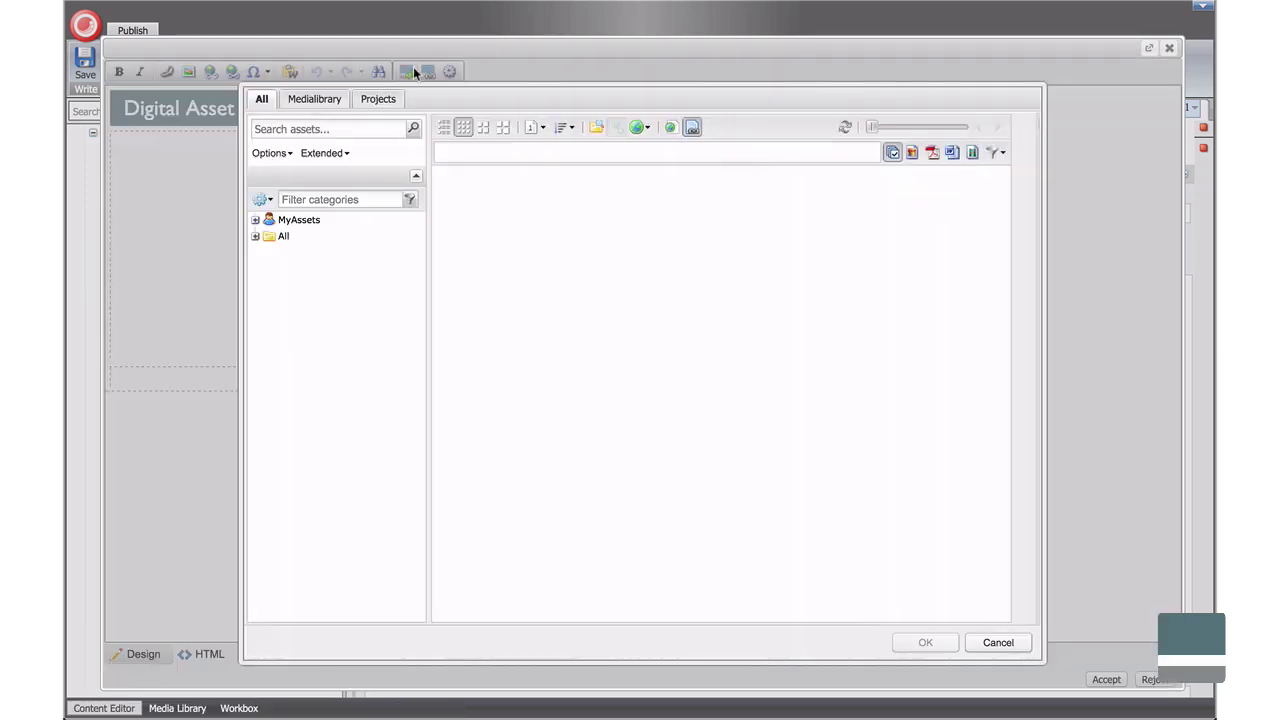
click(341, 255)
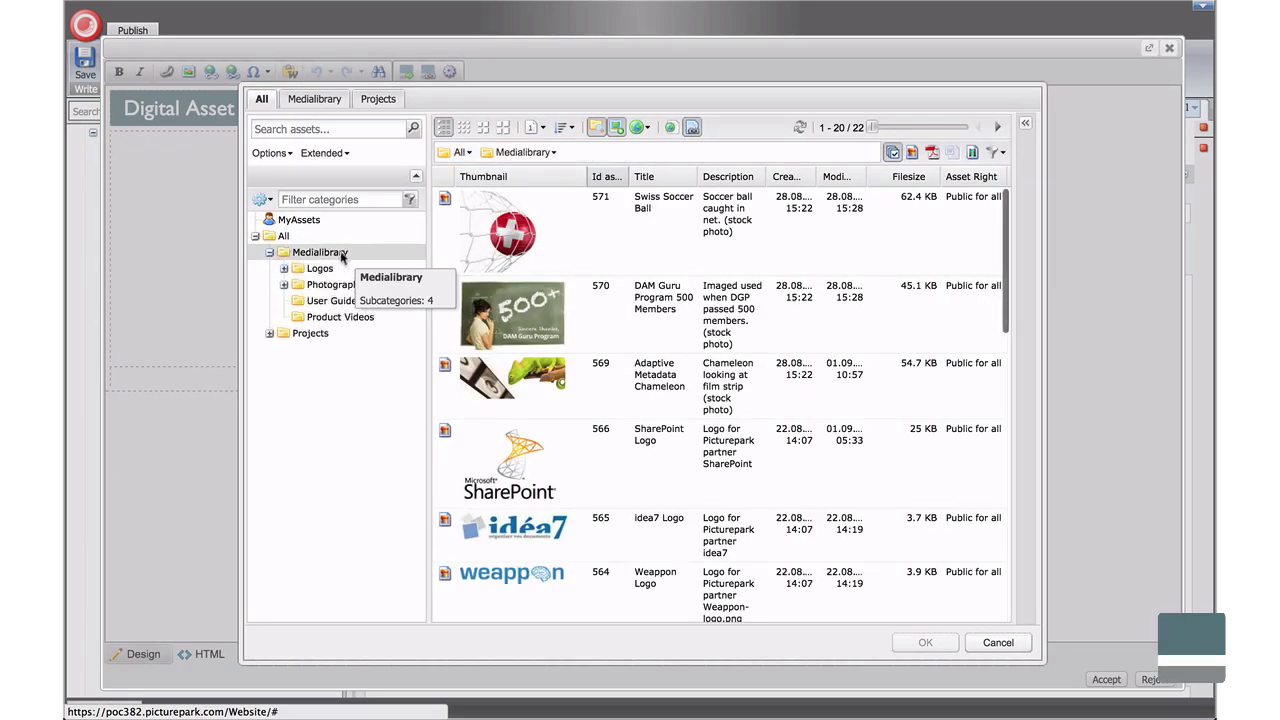
click(324, 270)
click(341, 301)
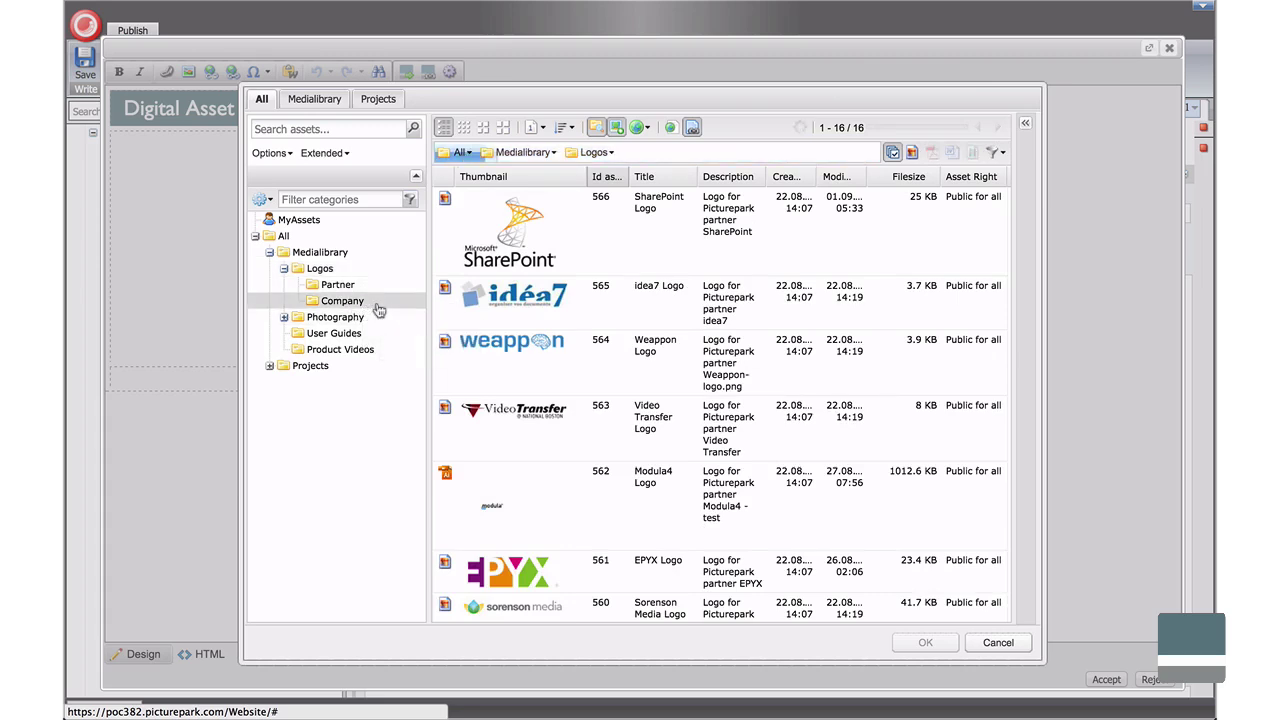
click(549, 205)
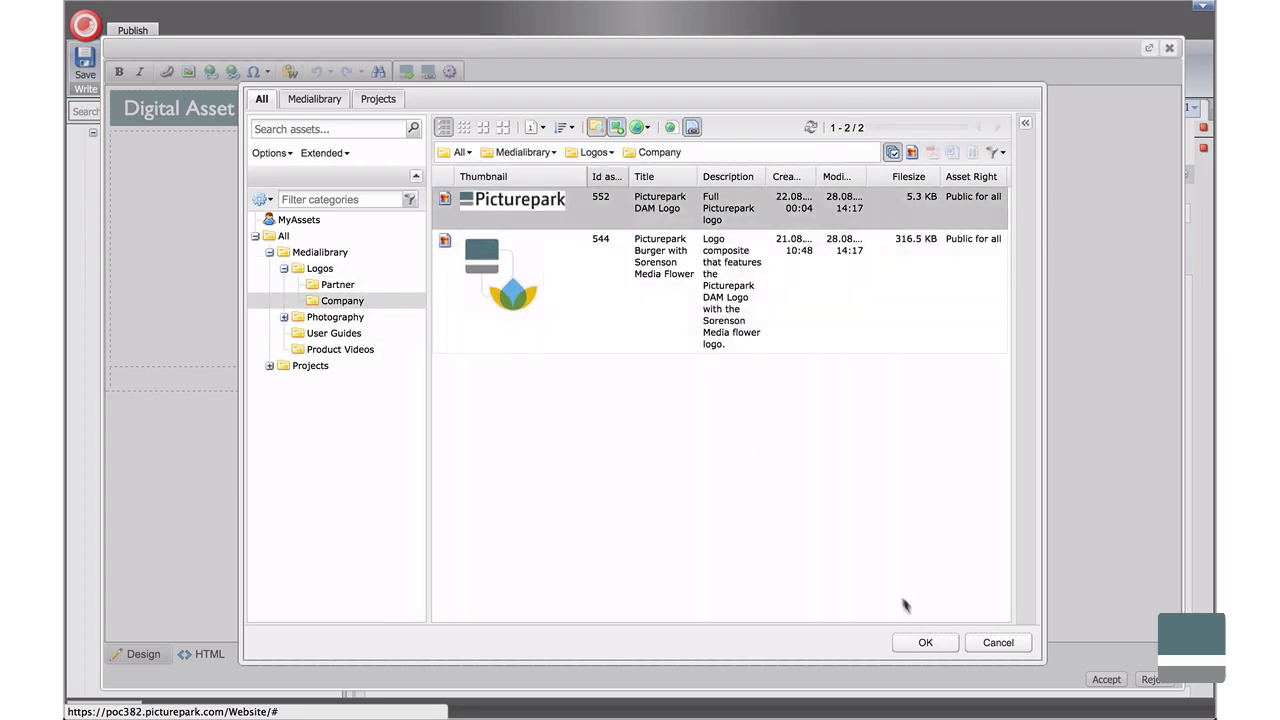
click(925, 643)
click(508, 384)
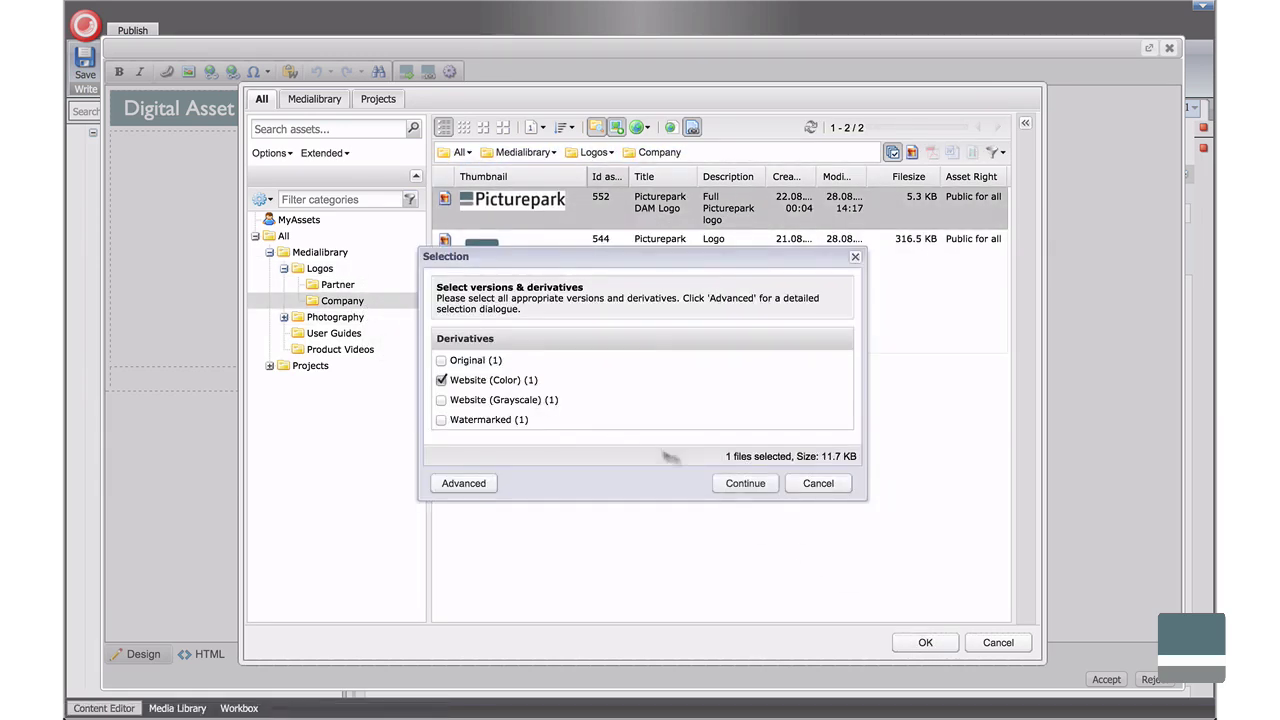
click(748, 485)
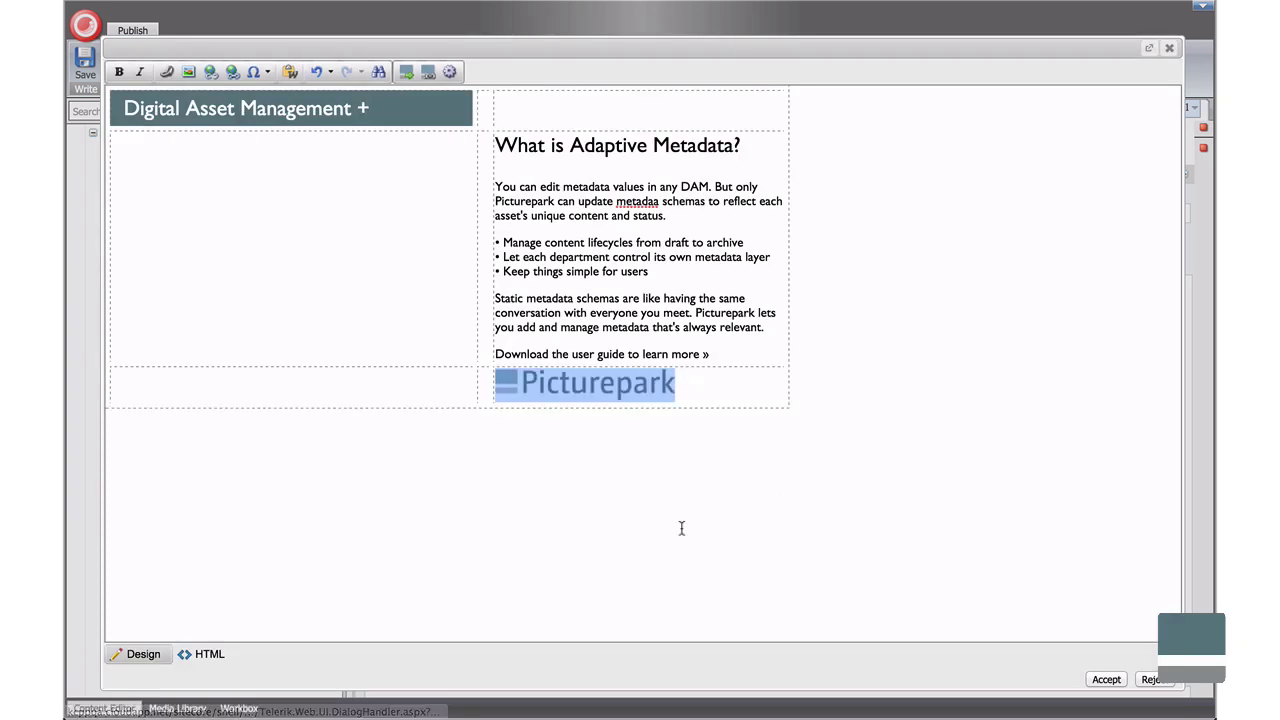
Link the download line to the English Picturepark v8.7 user guide PDF (Original), found by searching 'user'.
click(681, 528)
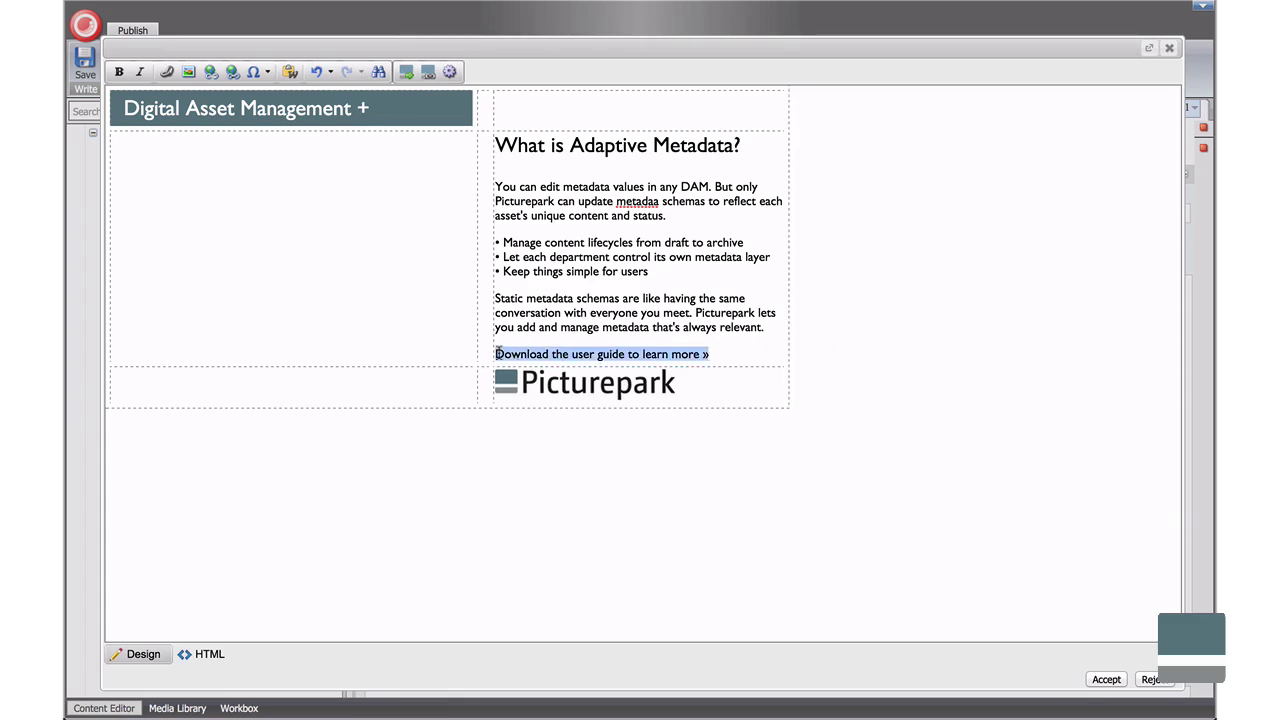
click(435, 74)
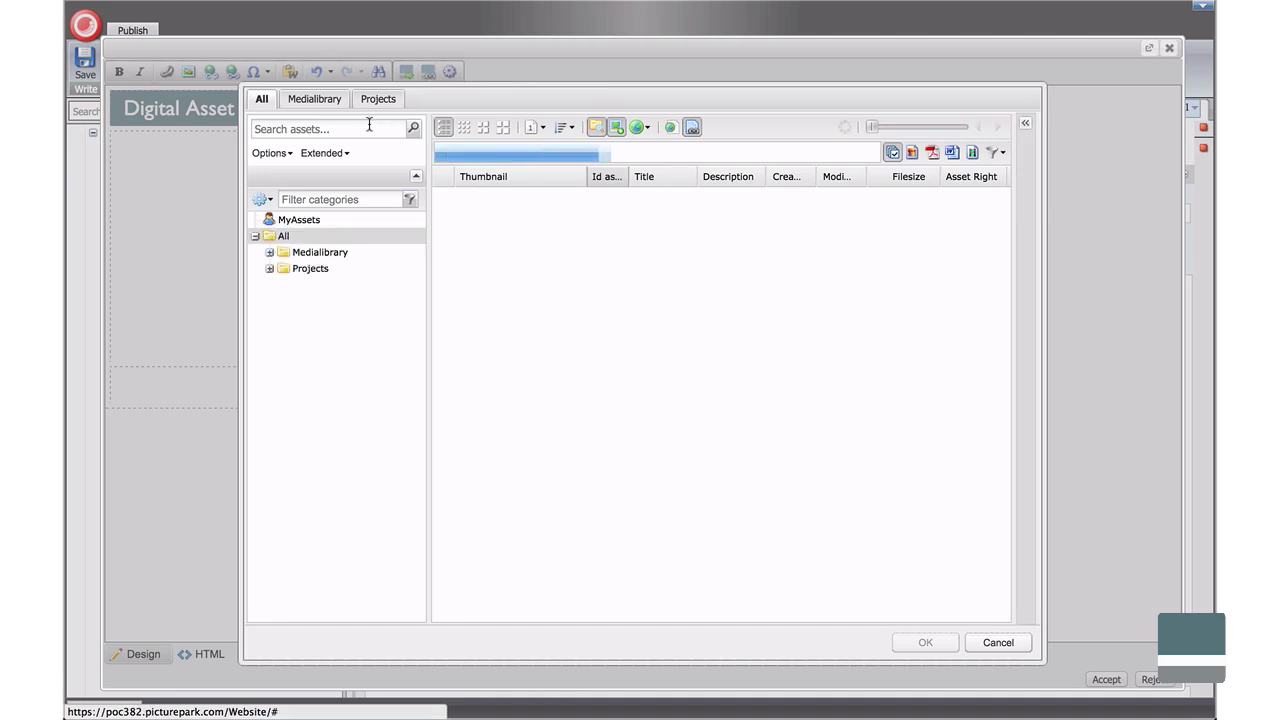
click(369, 124)
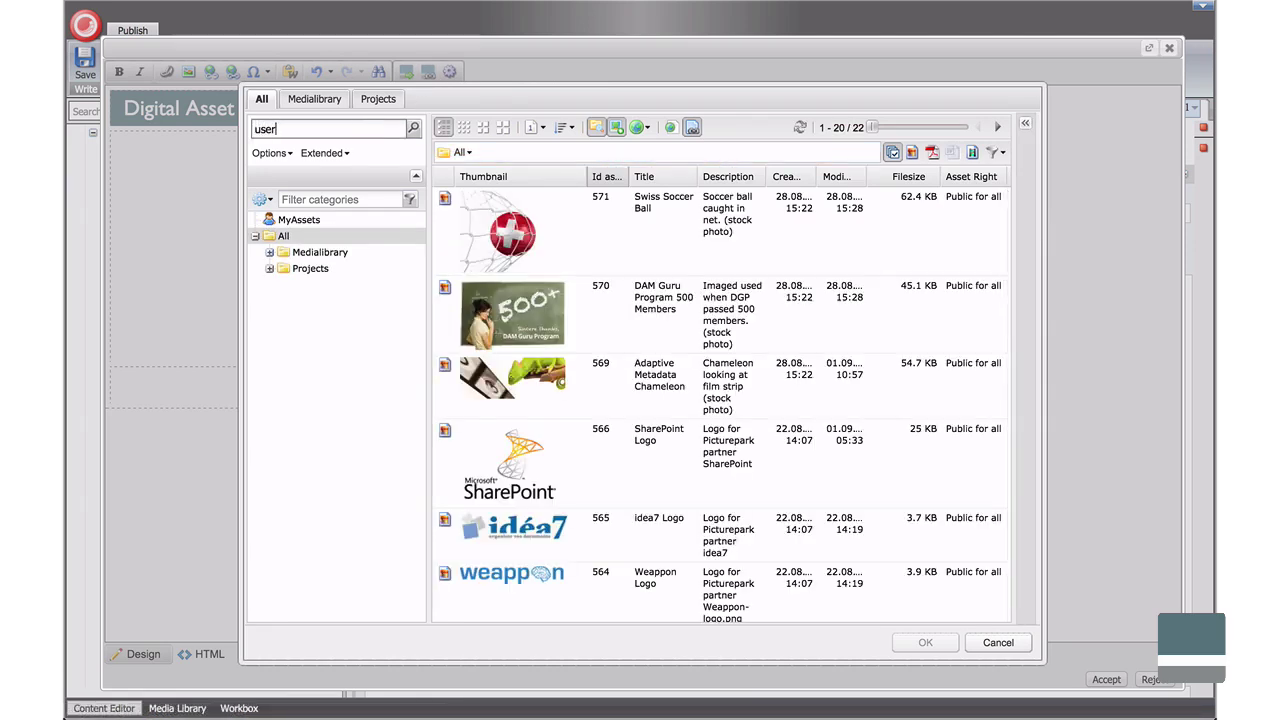
key(Return)
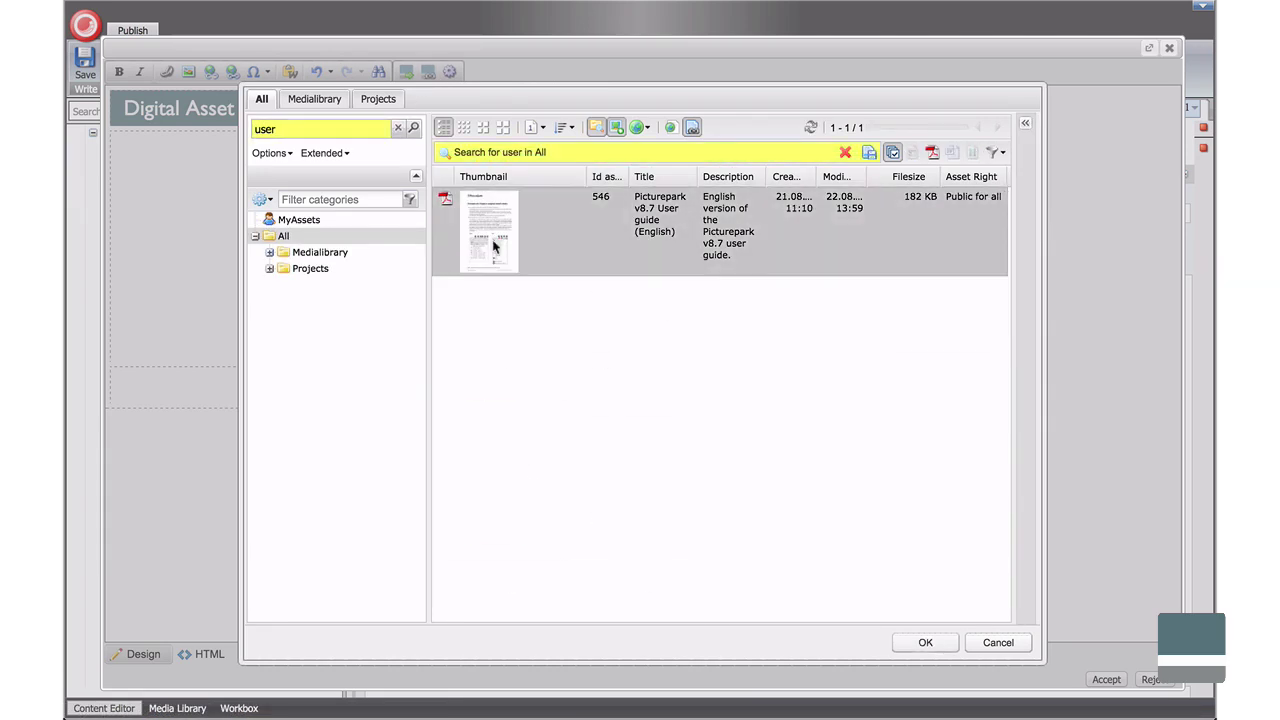
mouse_move(497, 245)
click(955, 648)
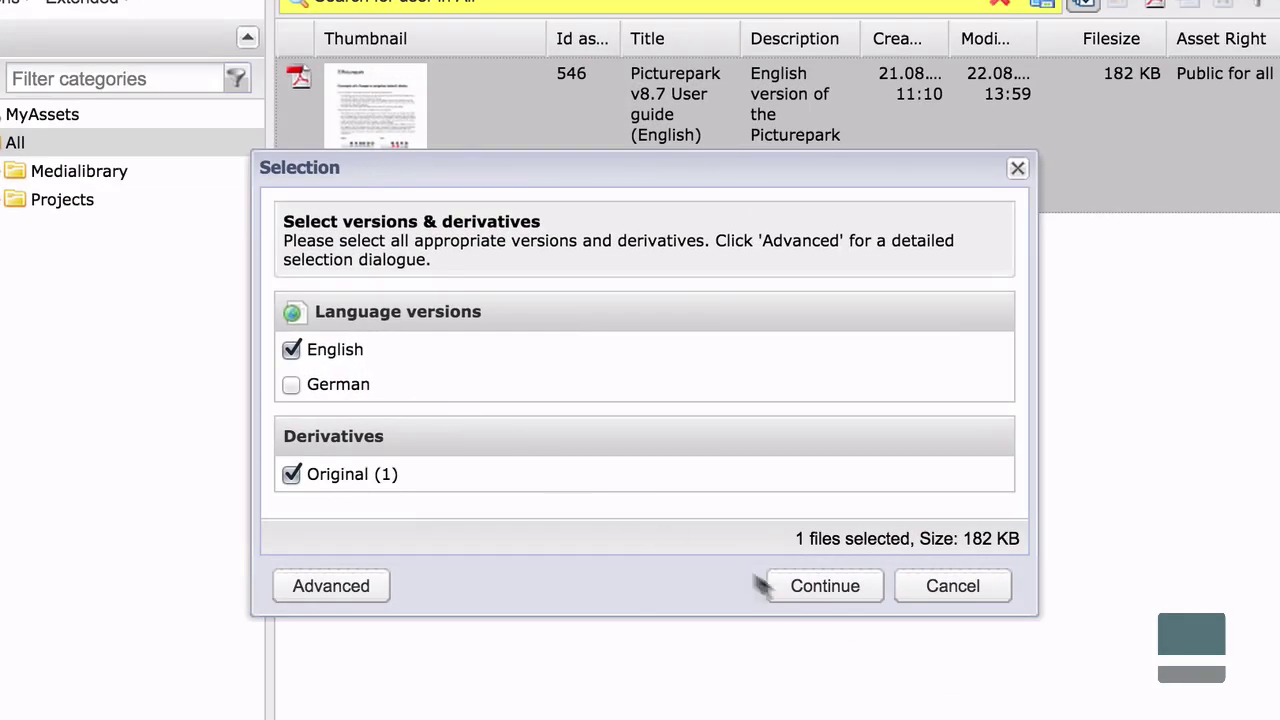
click(835, 590)
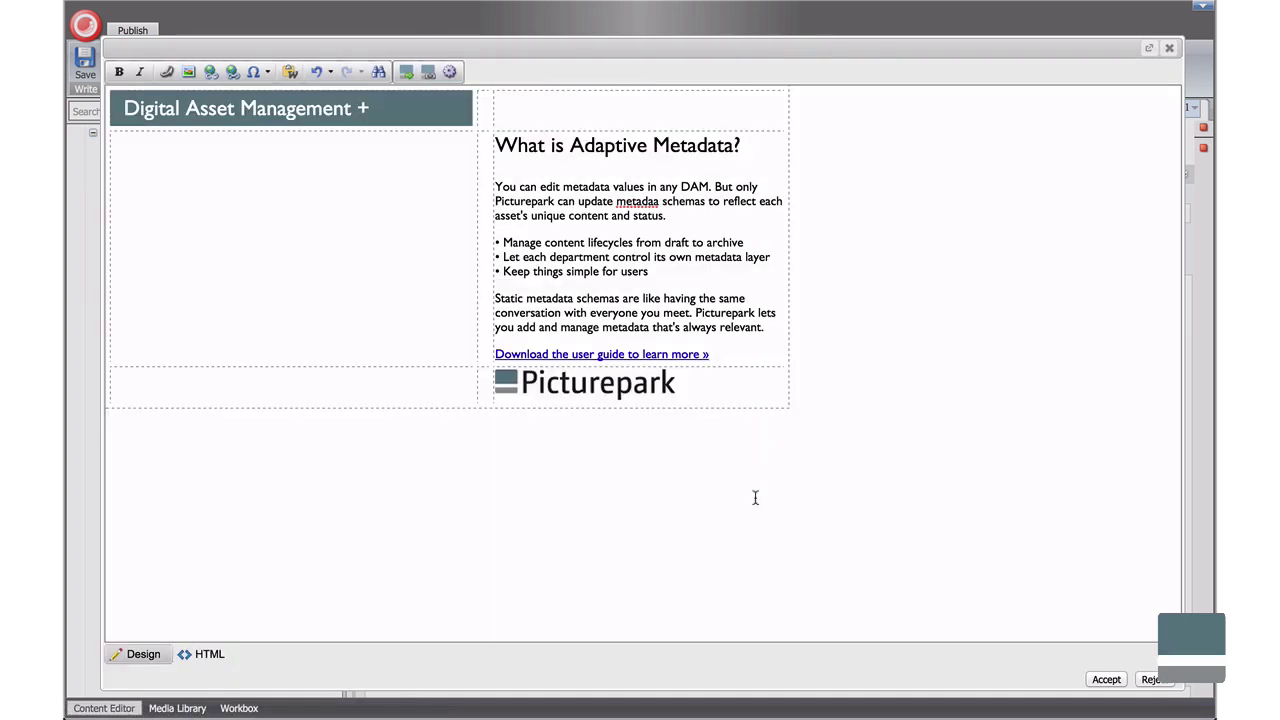
Embed Adaptive Metadata (EN).mp4 from Medialibrary > Product Videos as Mpeg4 H264 in the left column.
click(407, 73)
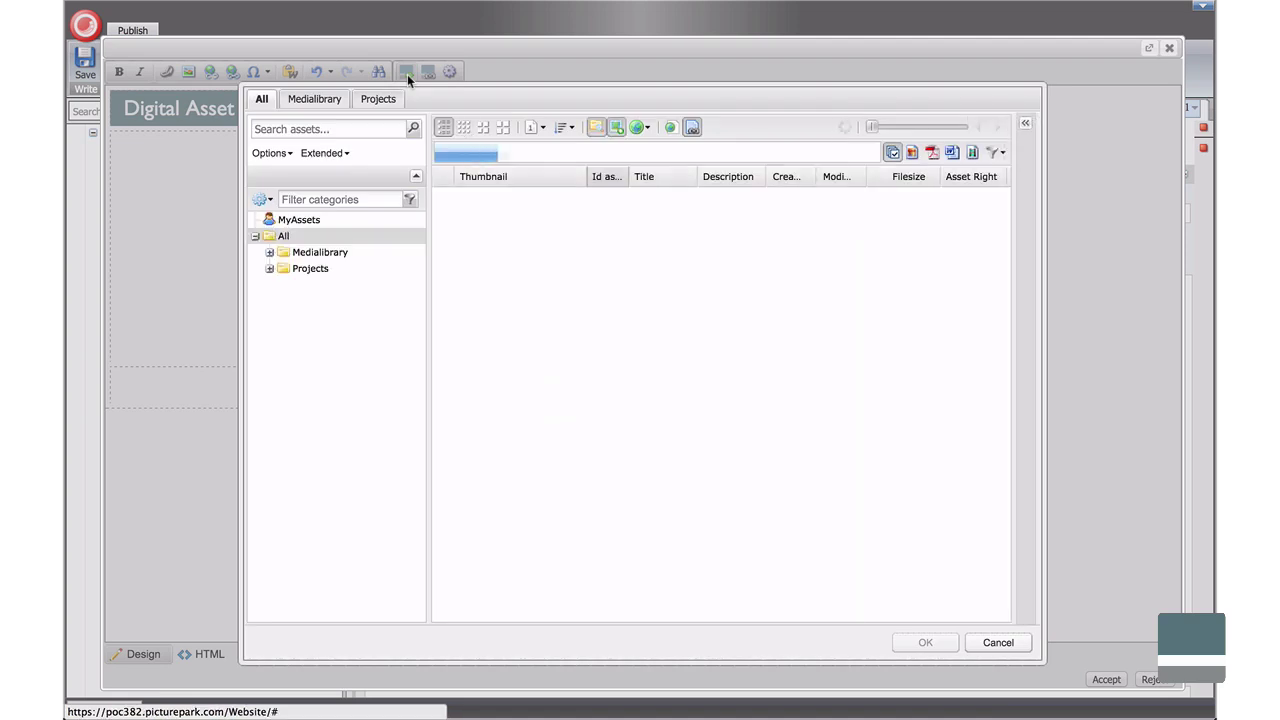
click(322, 252)
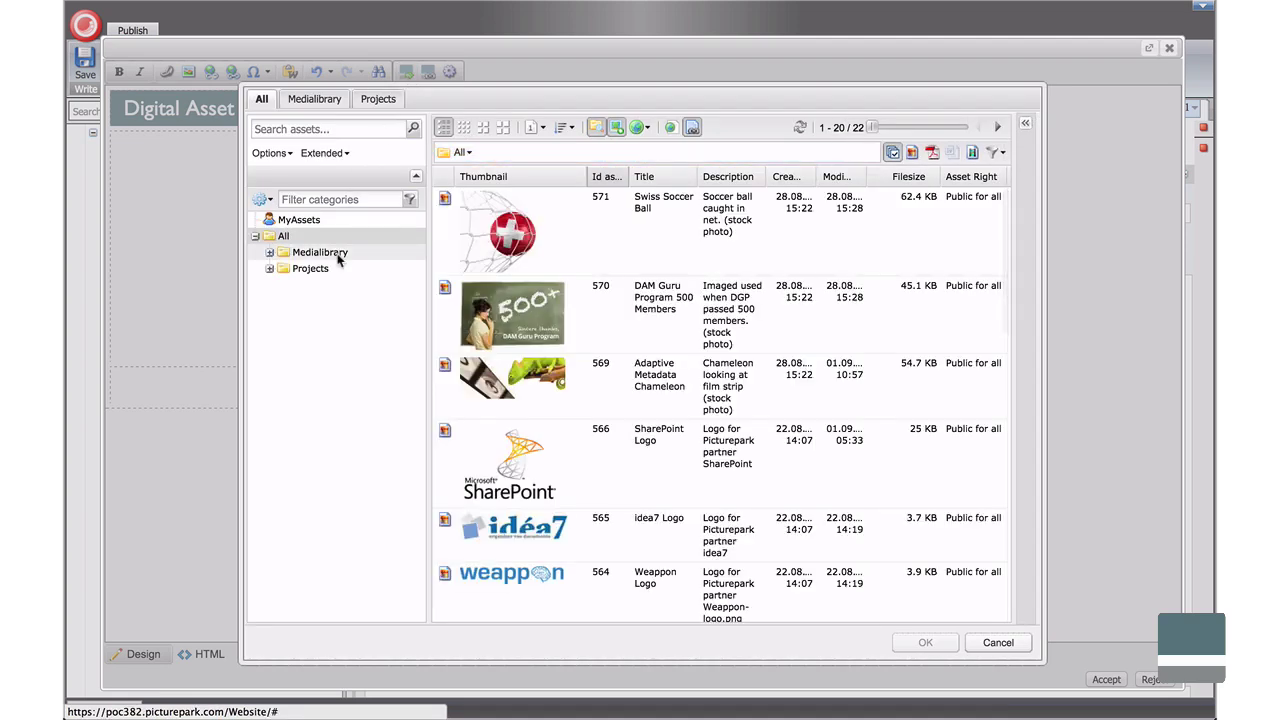
click(347, 320)
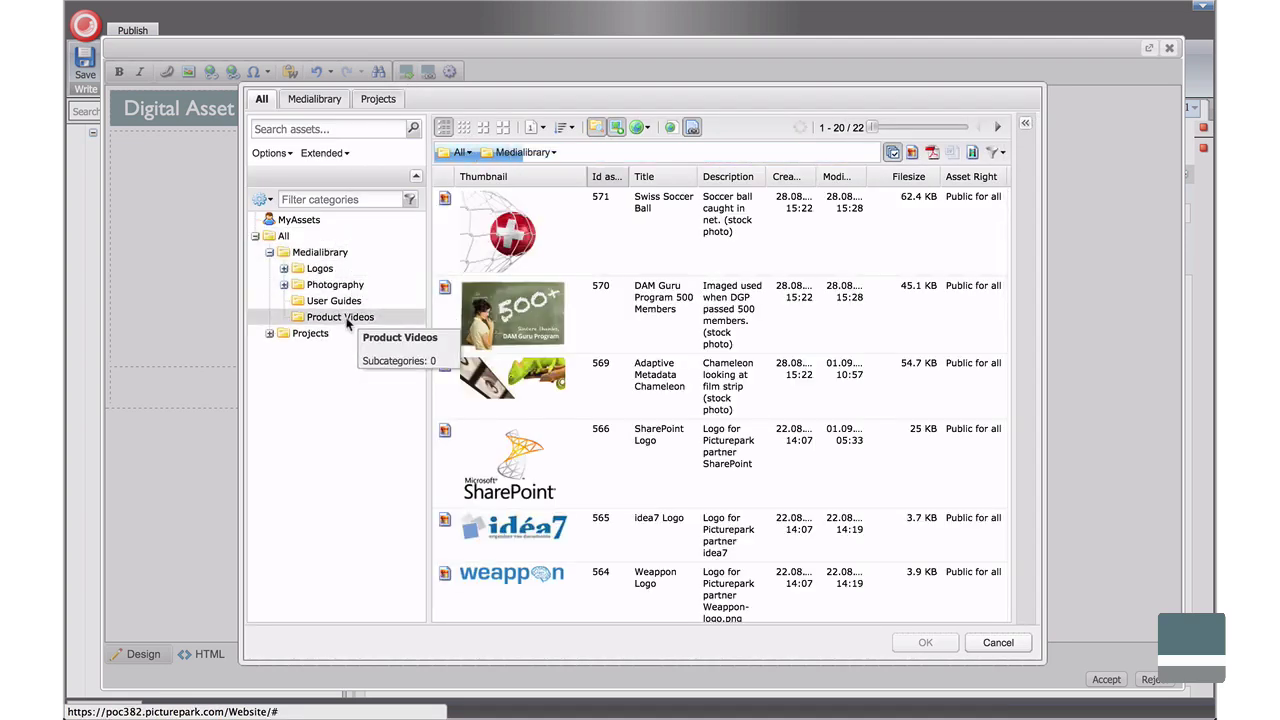
click(507, 286)
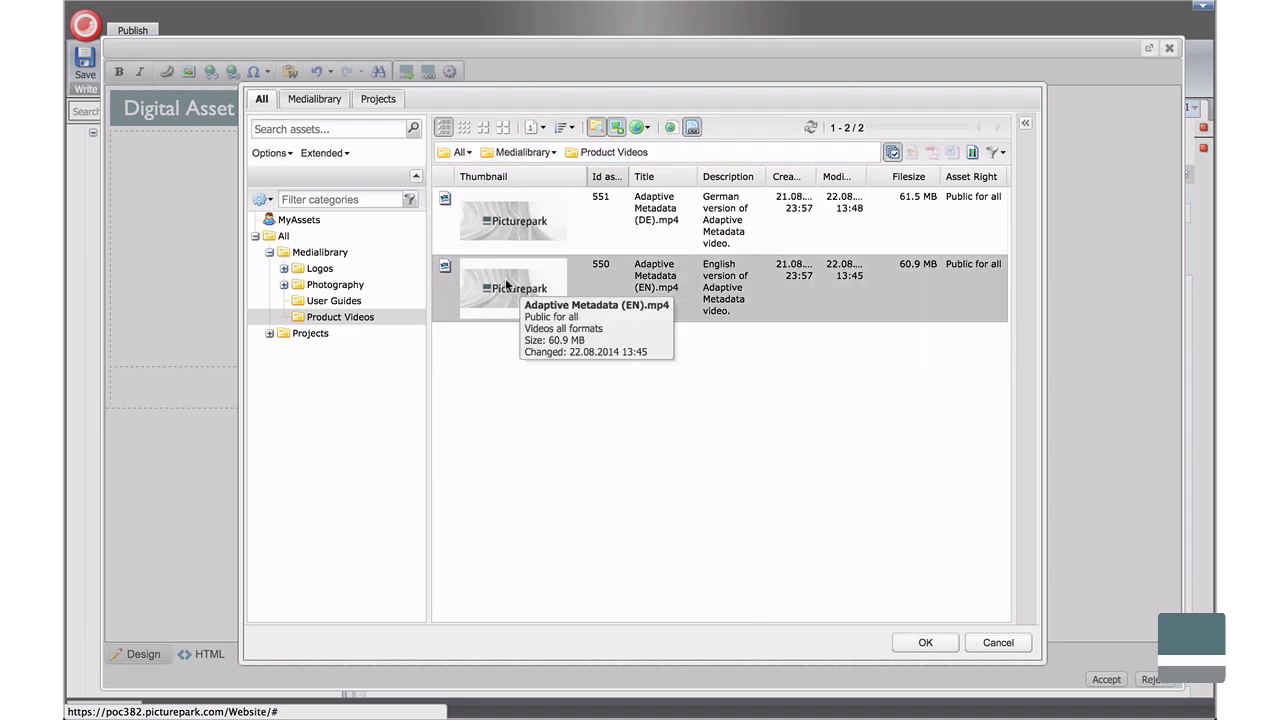
click(936, 649)
click(504, 402)
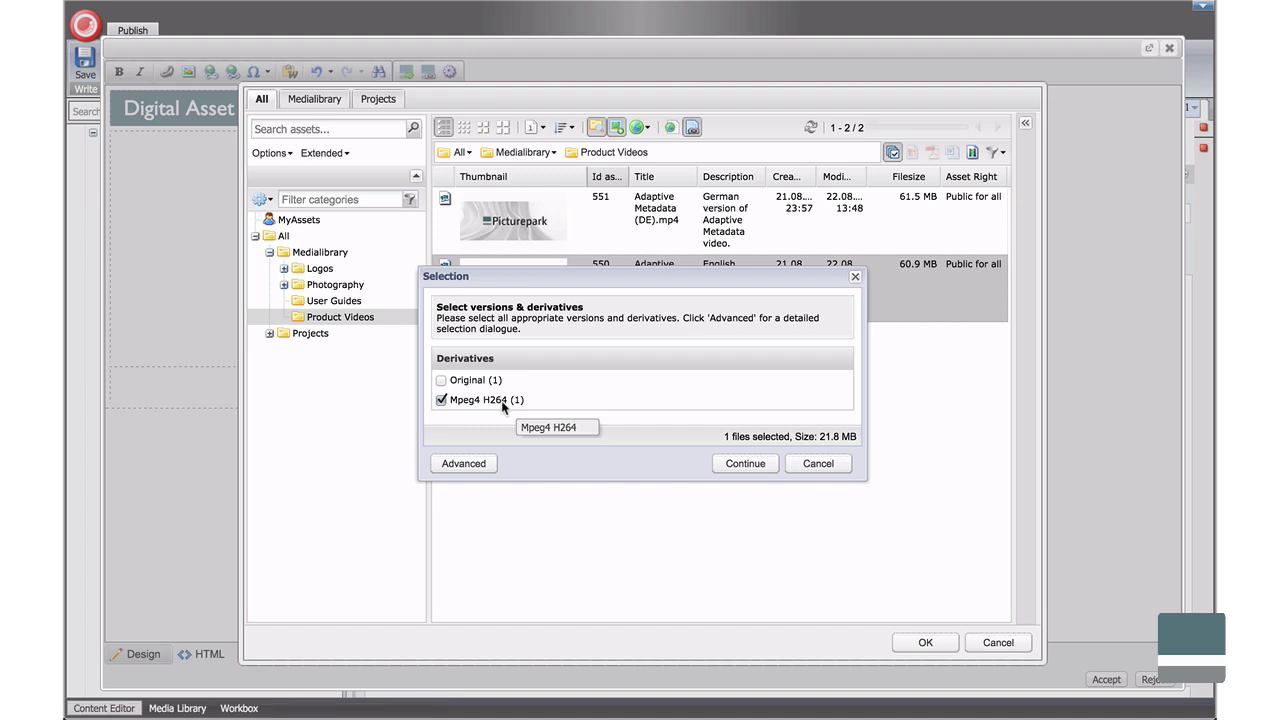
click(760, 466)
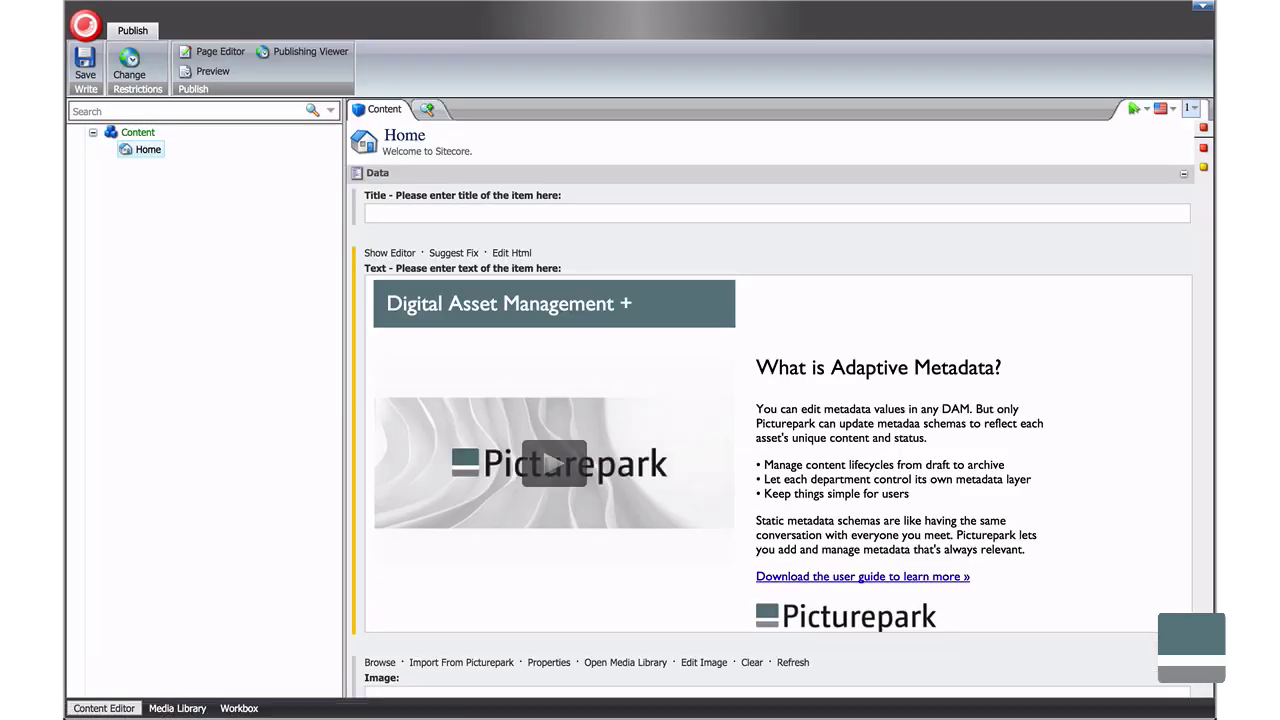
Switch the Home item to its German version and open its rich-text editor.
click(1169, 112)
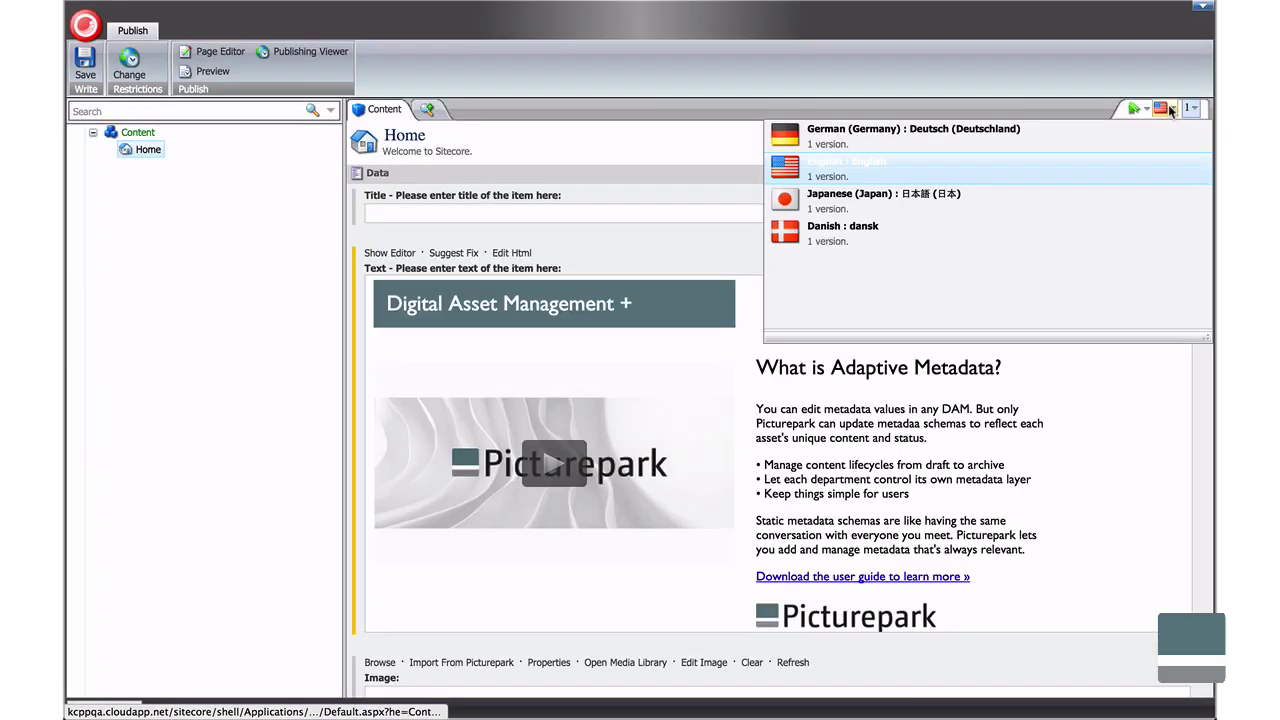
click(1049, 143)
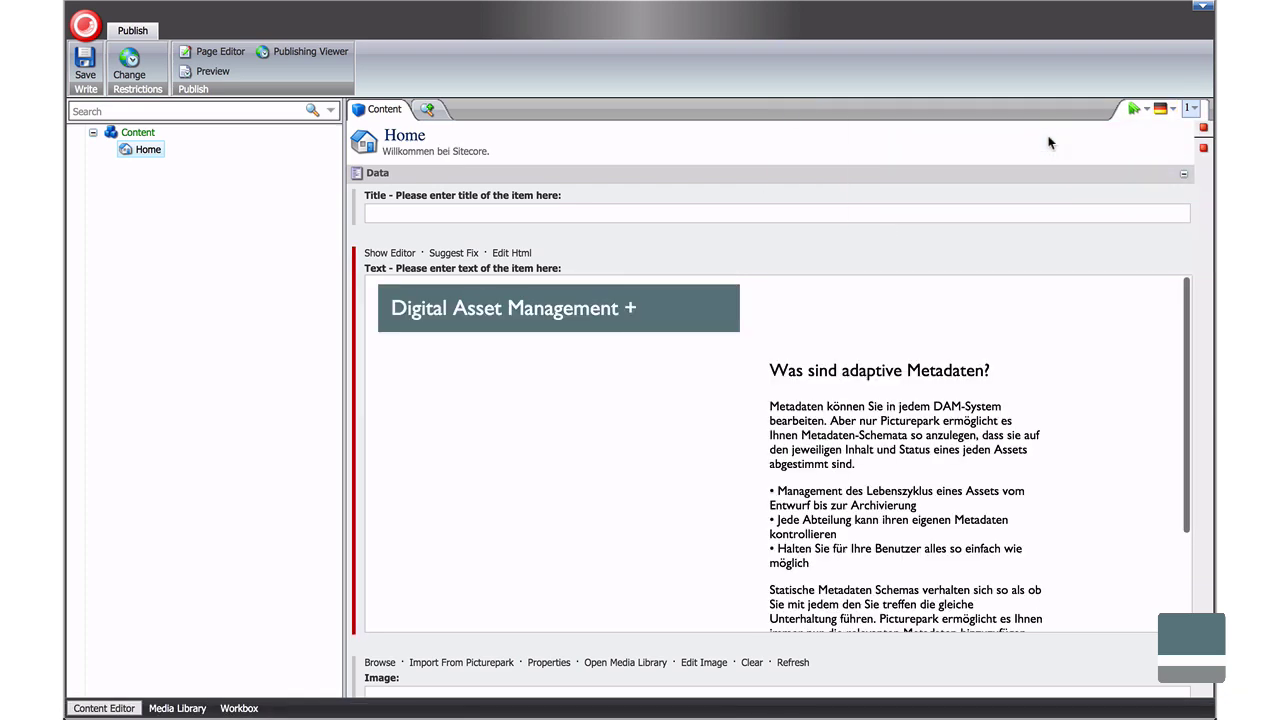
click(390, 253)
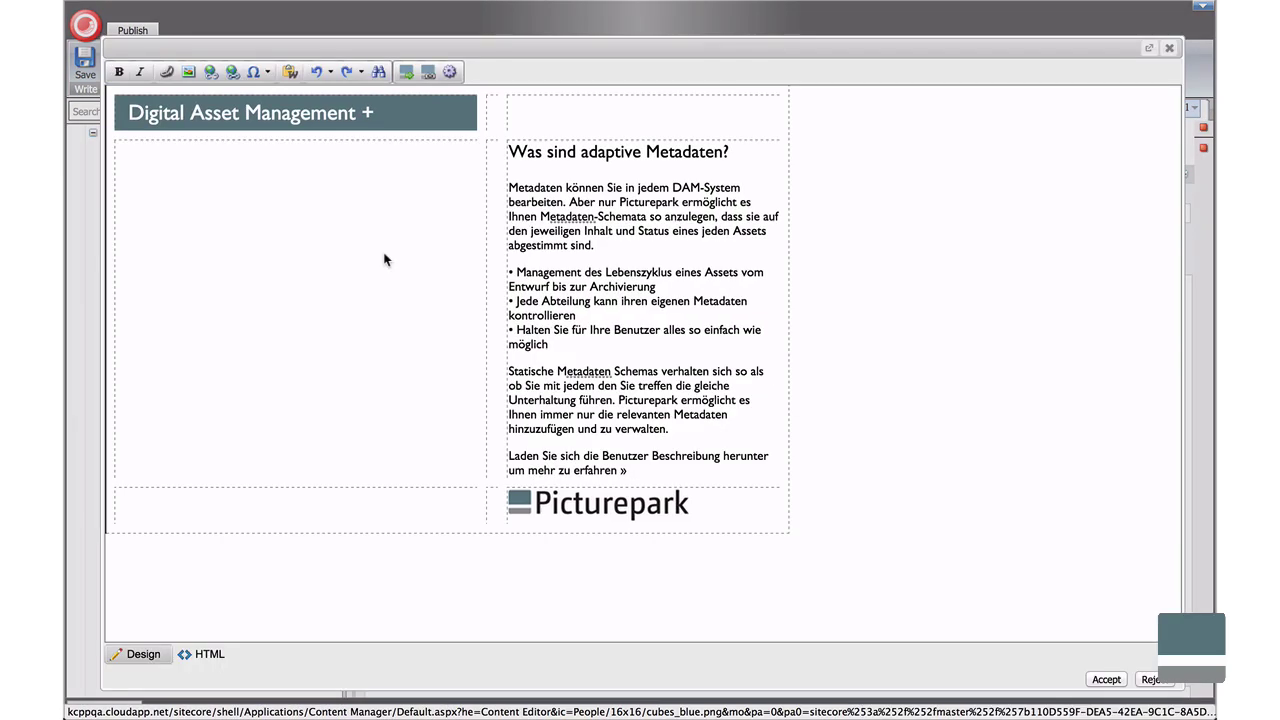
Embed Adaptive Metadata (DE).mp4 from Product Videos as Mpeg4 H264 beside the German text.
click(405, 71)
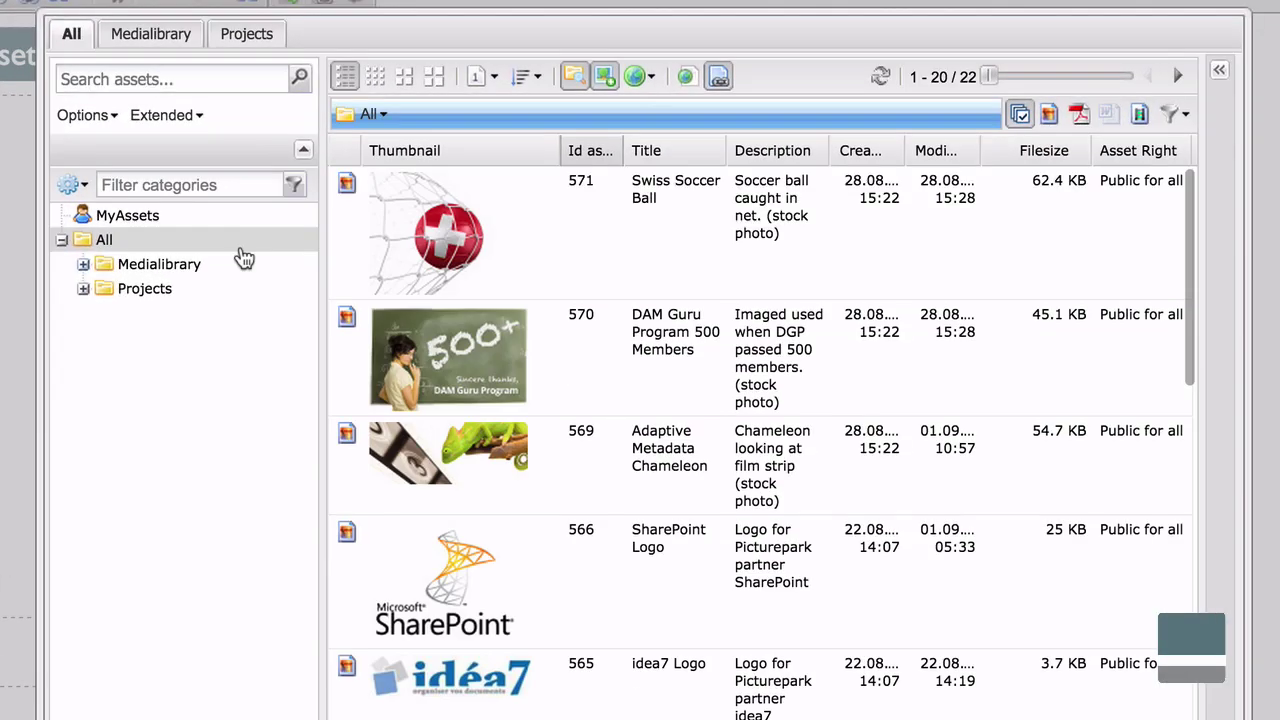
click(233, 263)
click(236, 366)
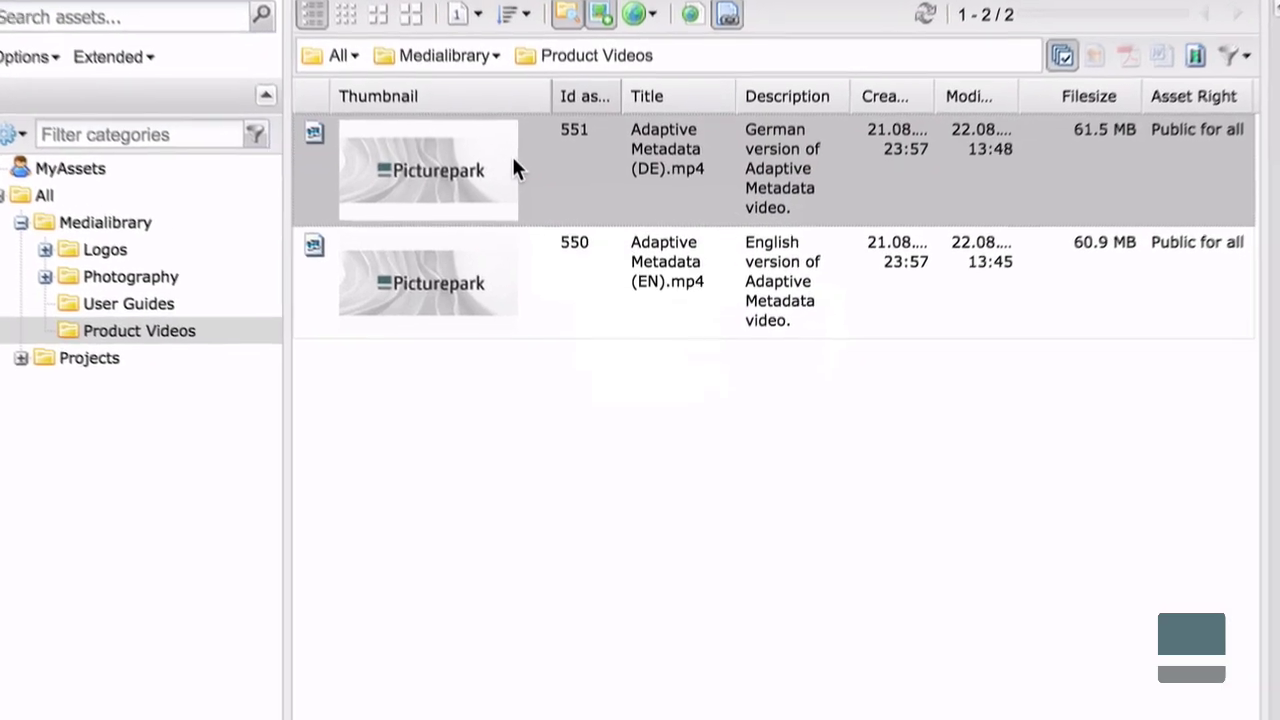
double_click(513, 168)
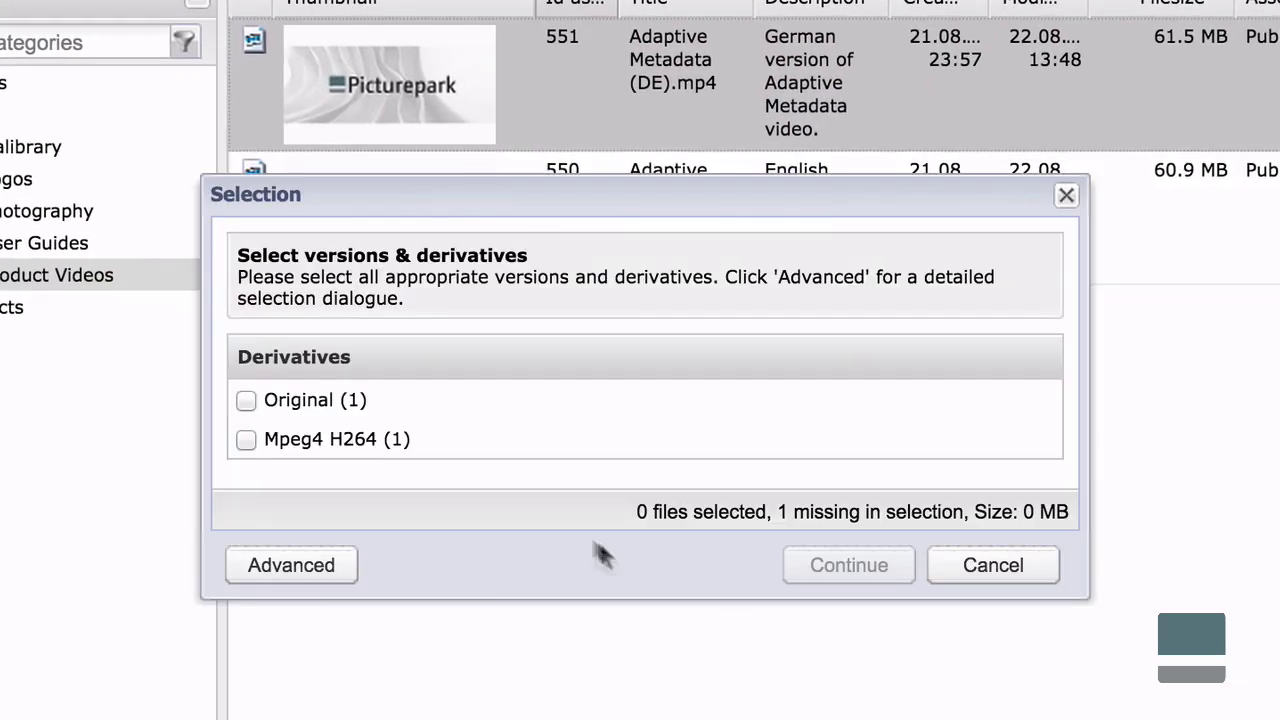
click(394, 449)
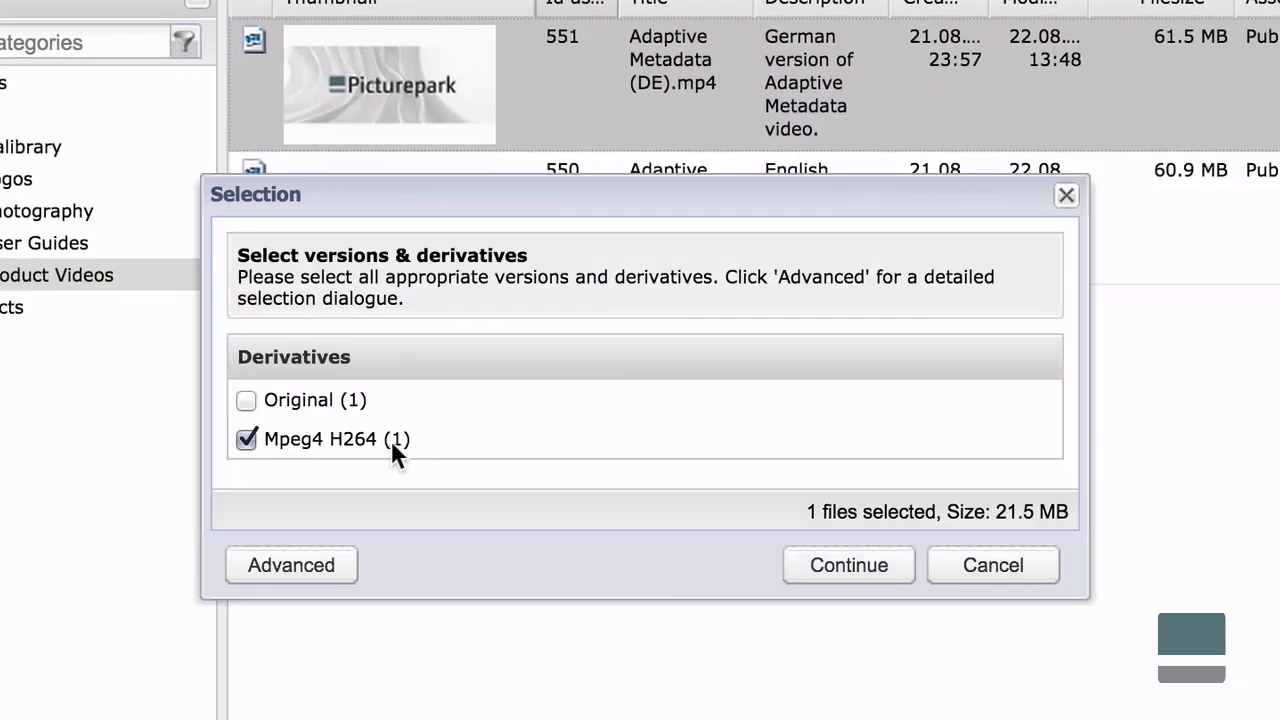
click(849, 565)
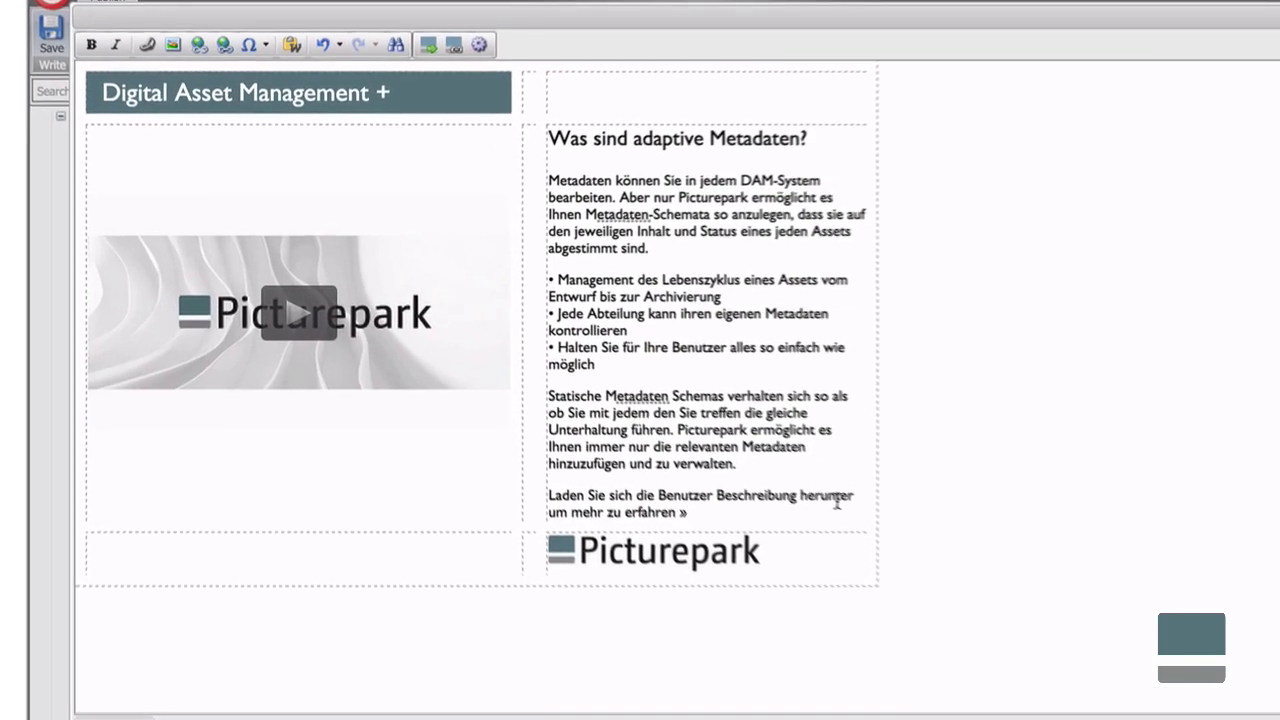